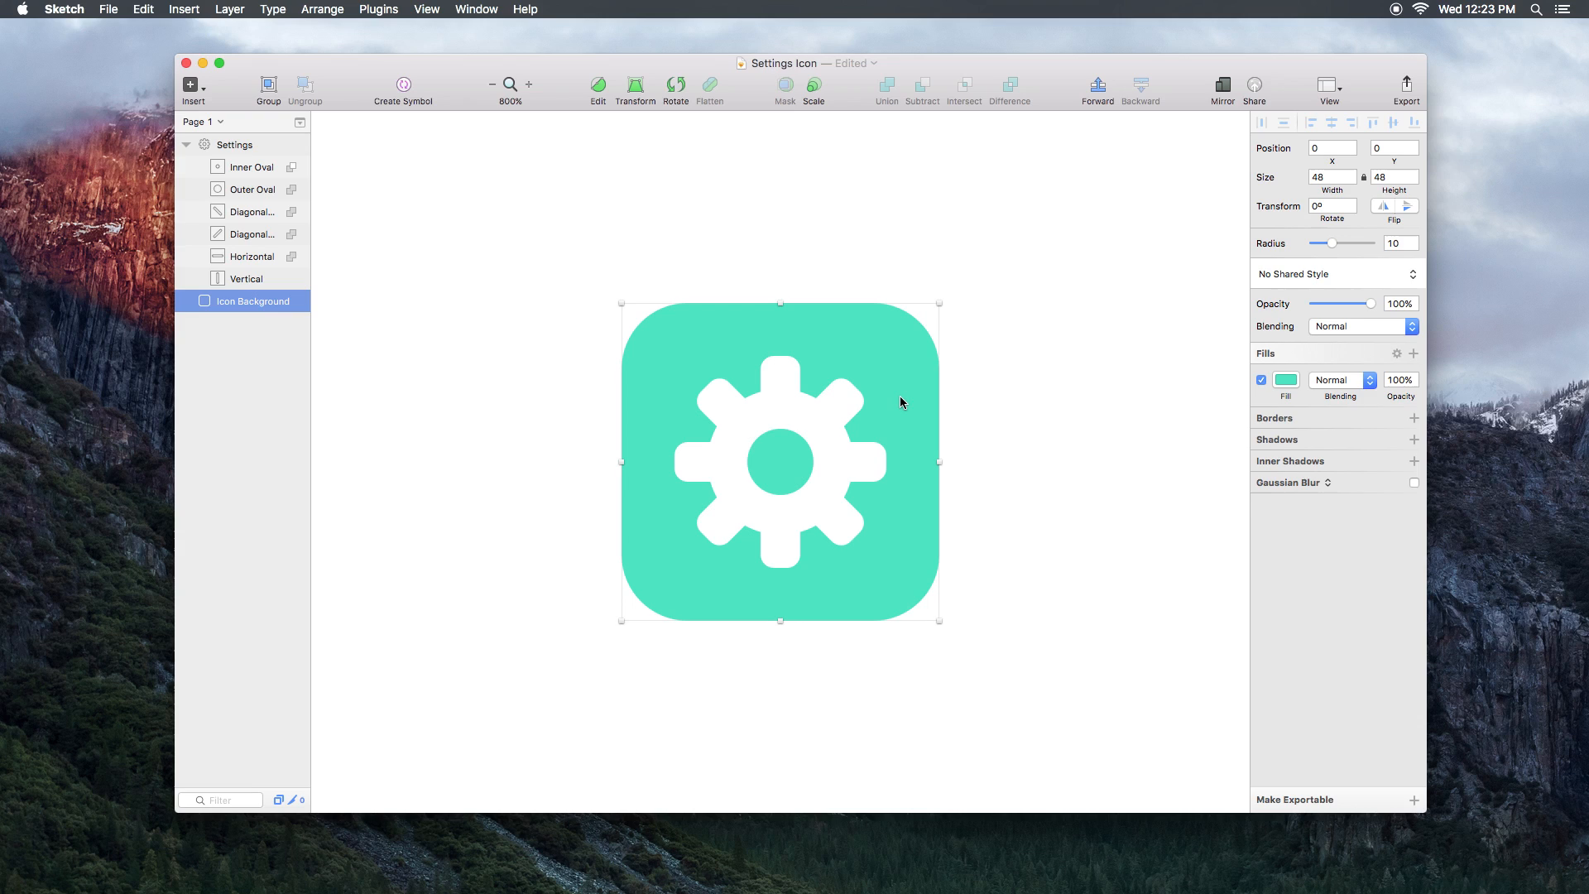
Step: Drag the teal Icon Background up so its Y position becomes fractional, at −1.65
left_click_drag(907, 447, 908, 433)
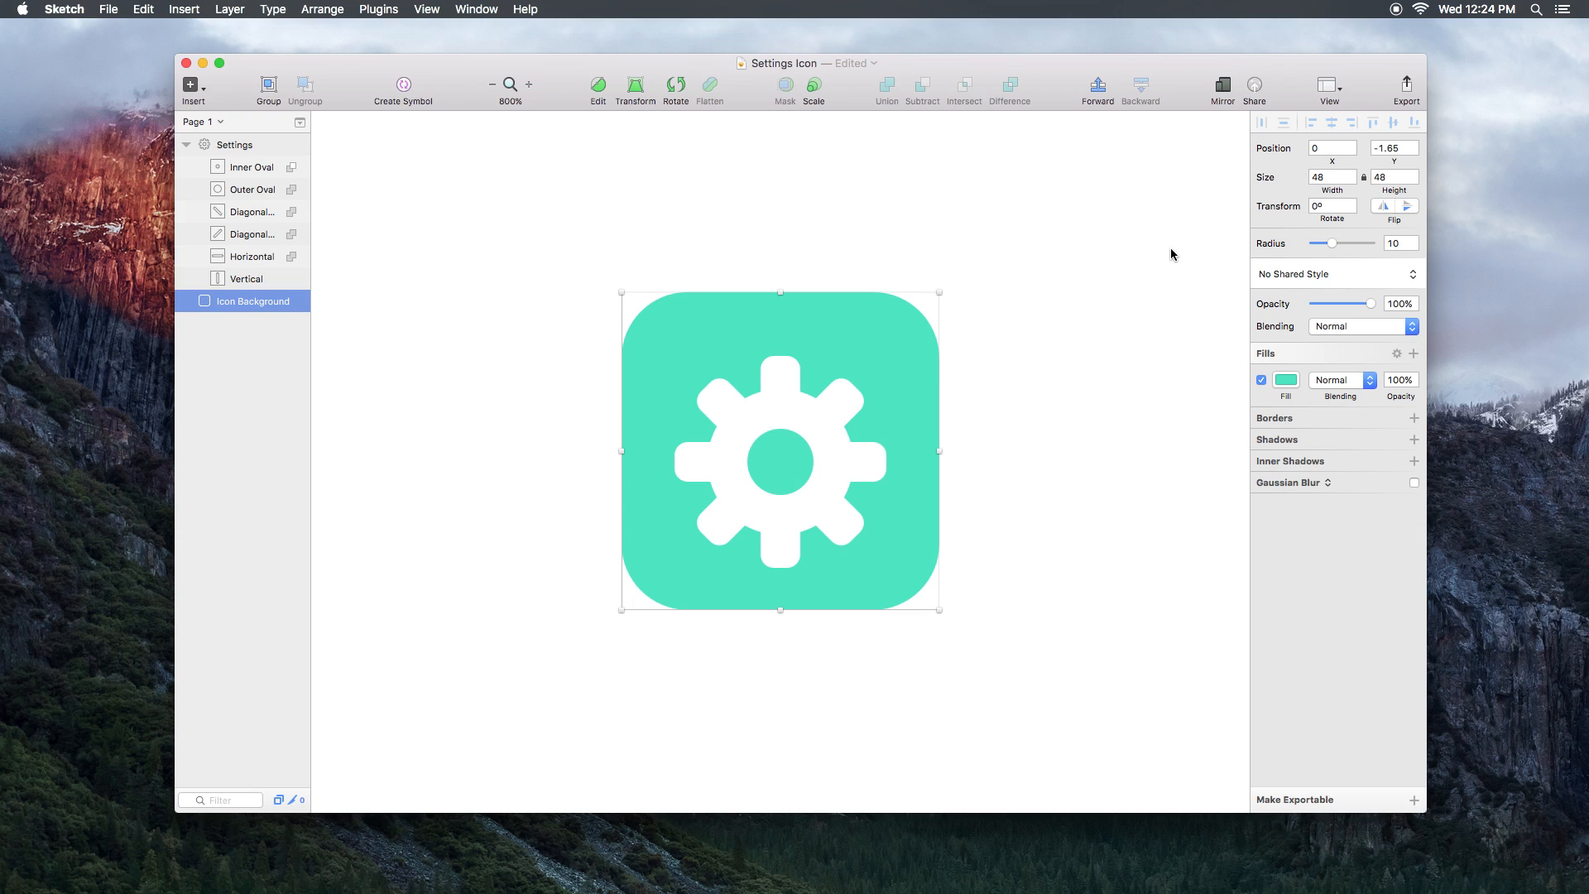
Step: Turn on View > Canvas > Show Pixels to preview the canvas as rendered pixels
left_click(424, 9)
mouse_move(464, 249)
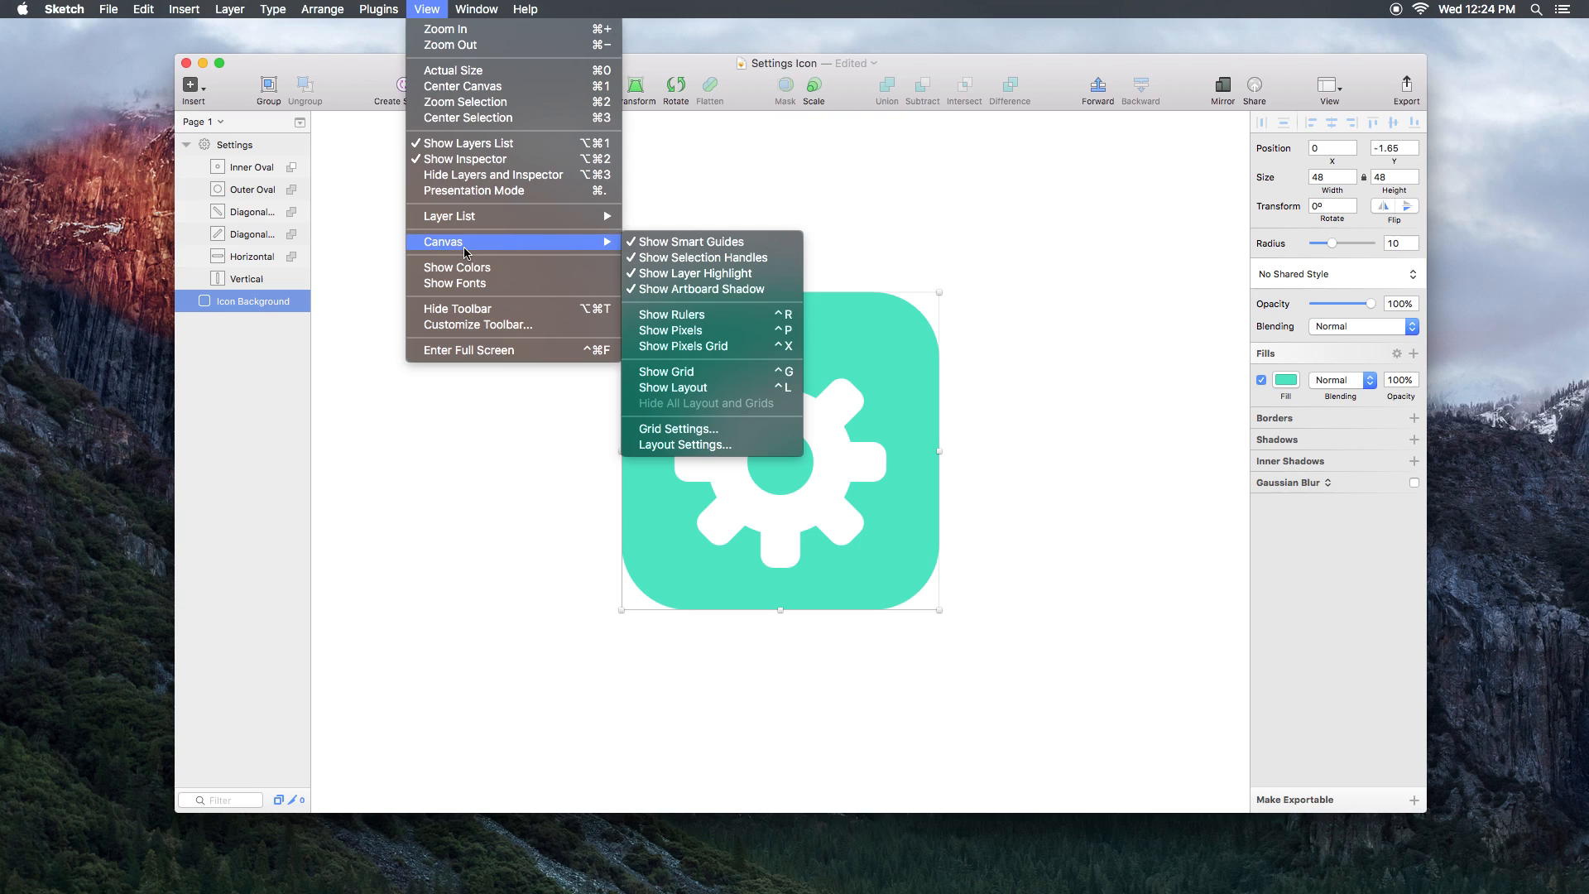
left_click(731, 340)
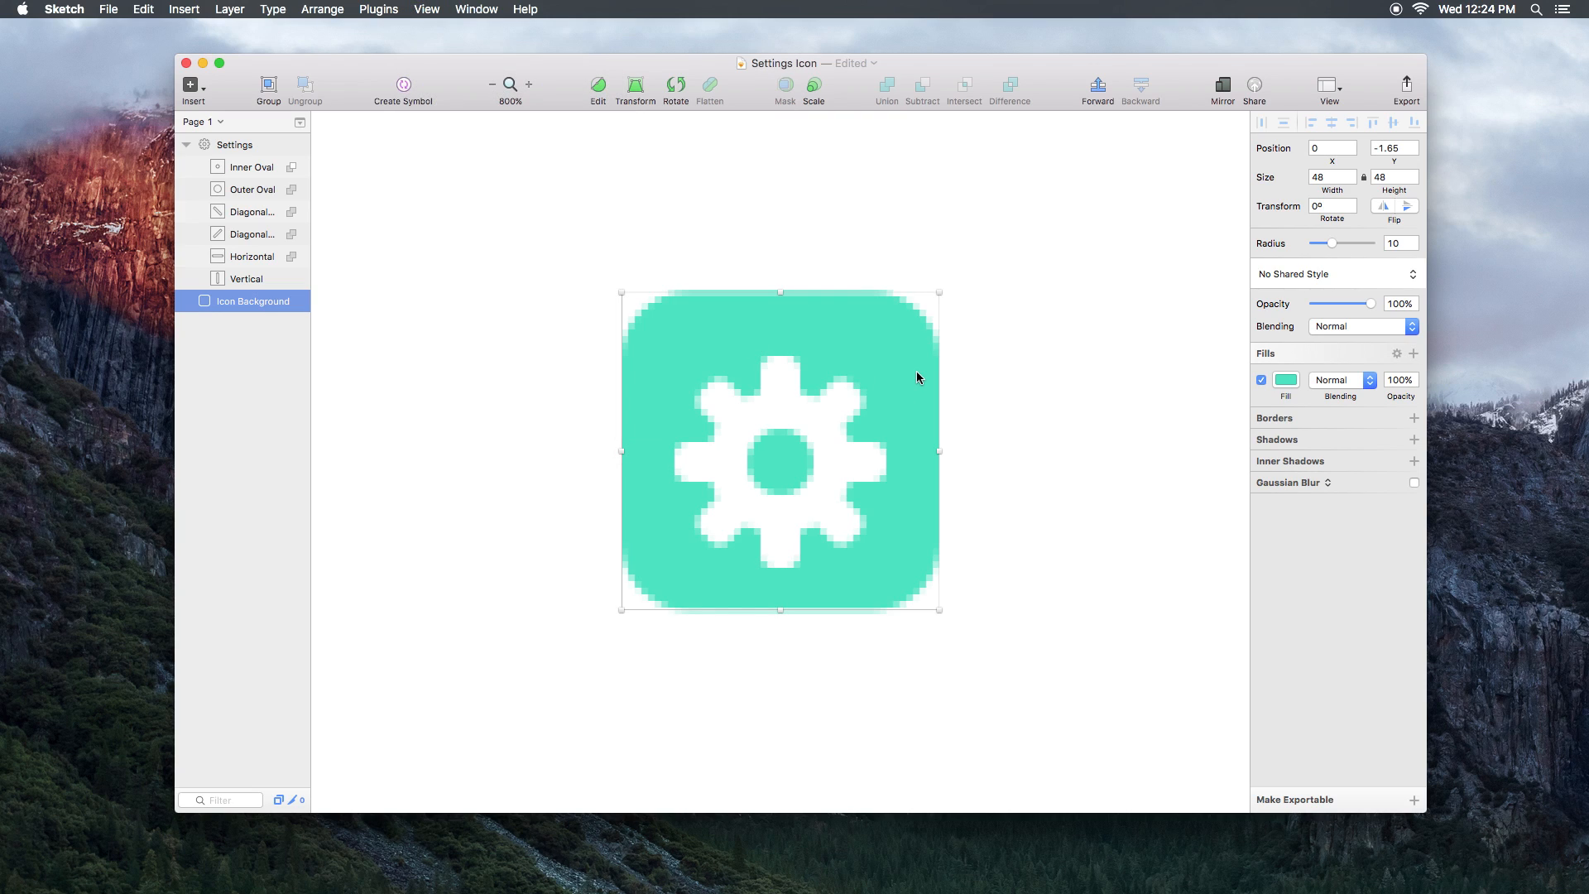
left_click(1012, 399)
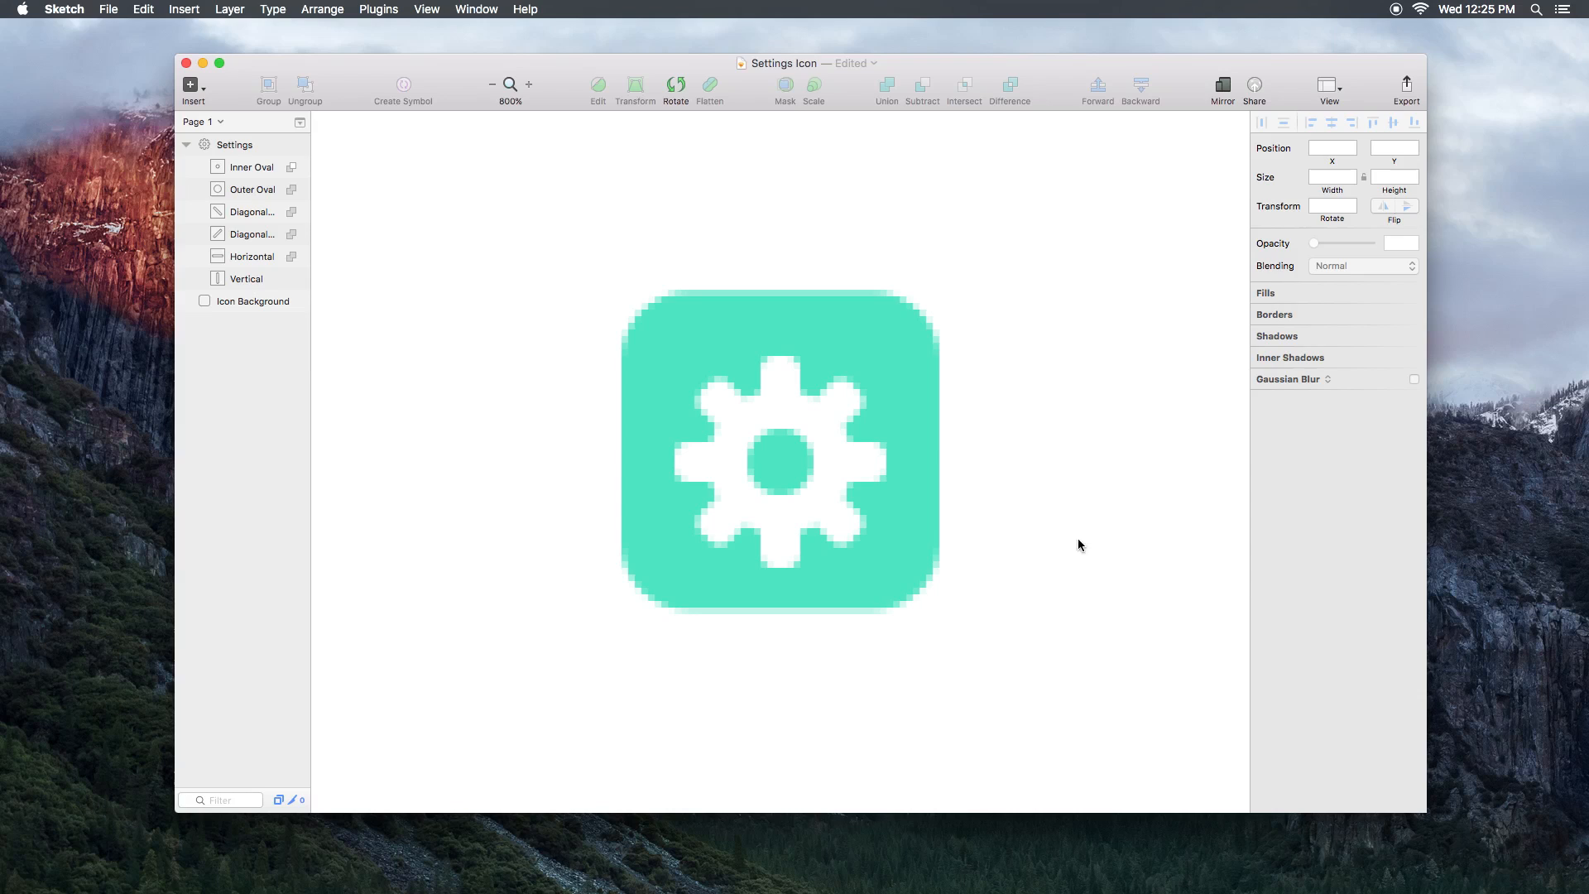
Step: Set the Icon Background's Y position back to 0
left_click(922, 407)
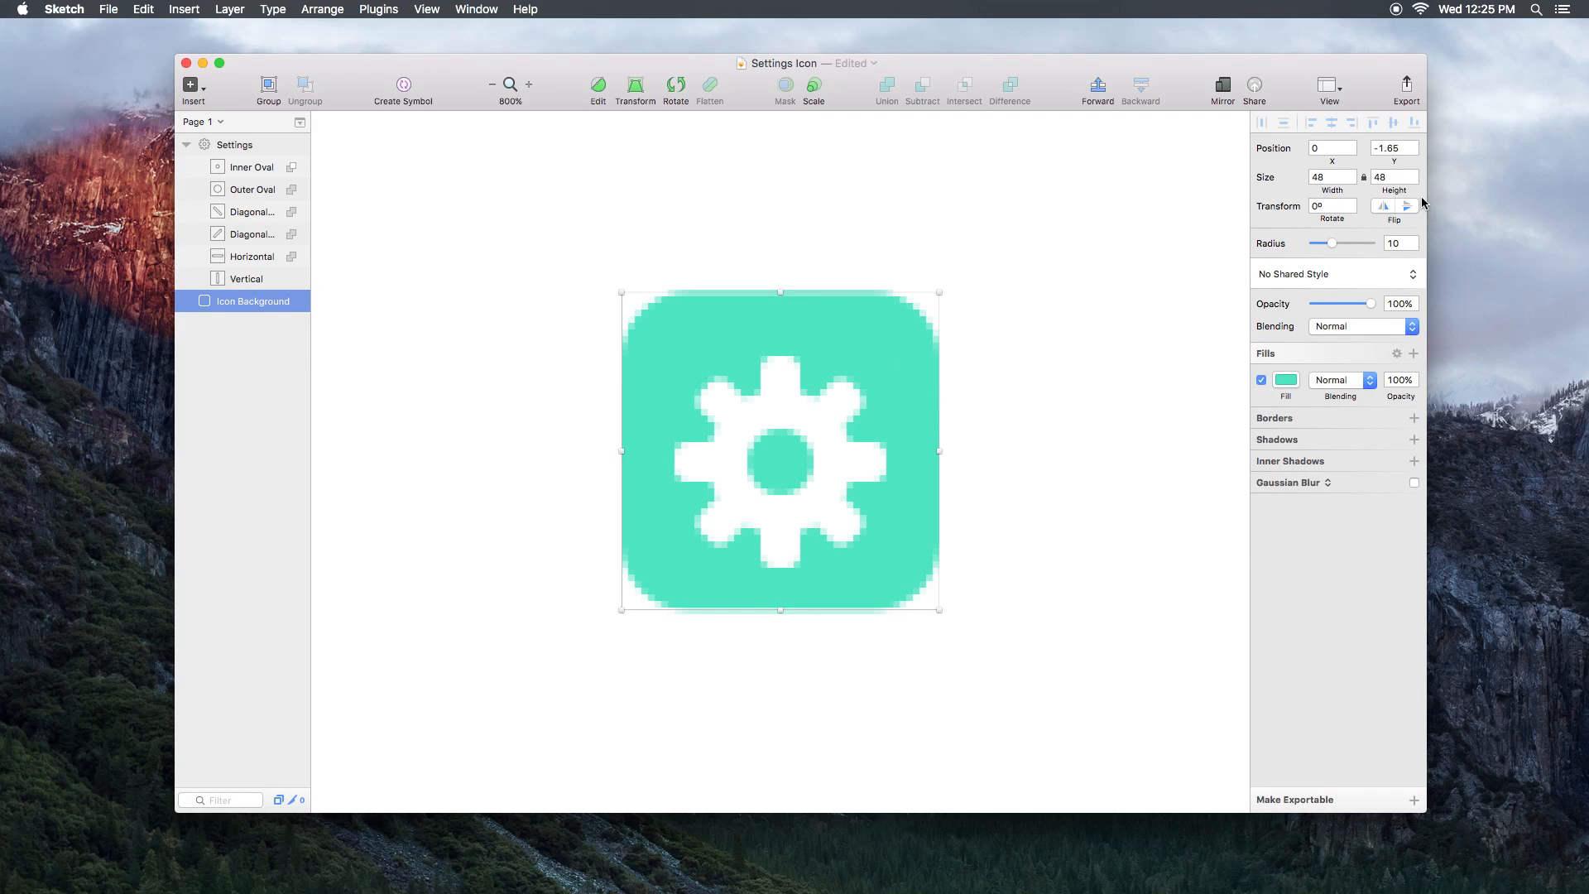
left_click(1389, 147)
type("0")
key("Return")
left_click(1141, 356)
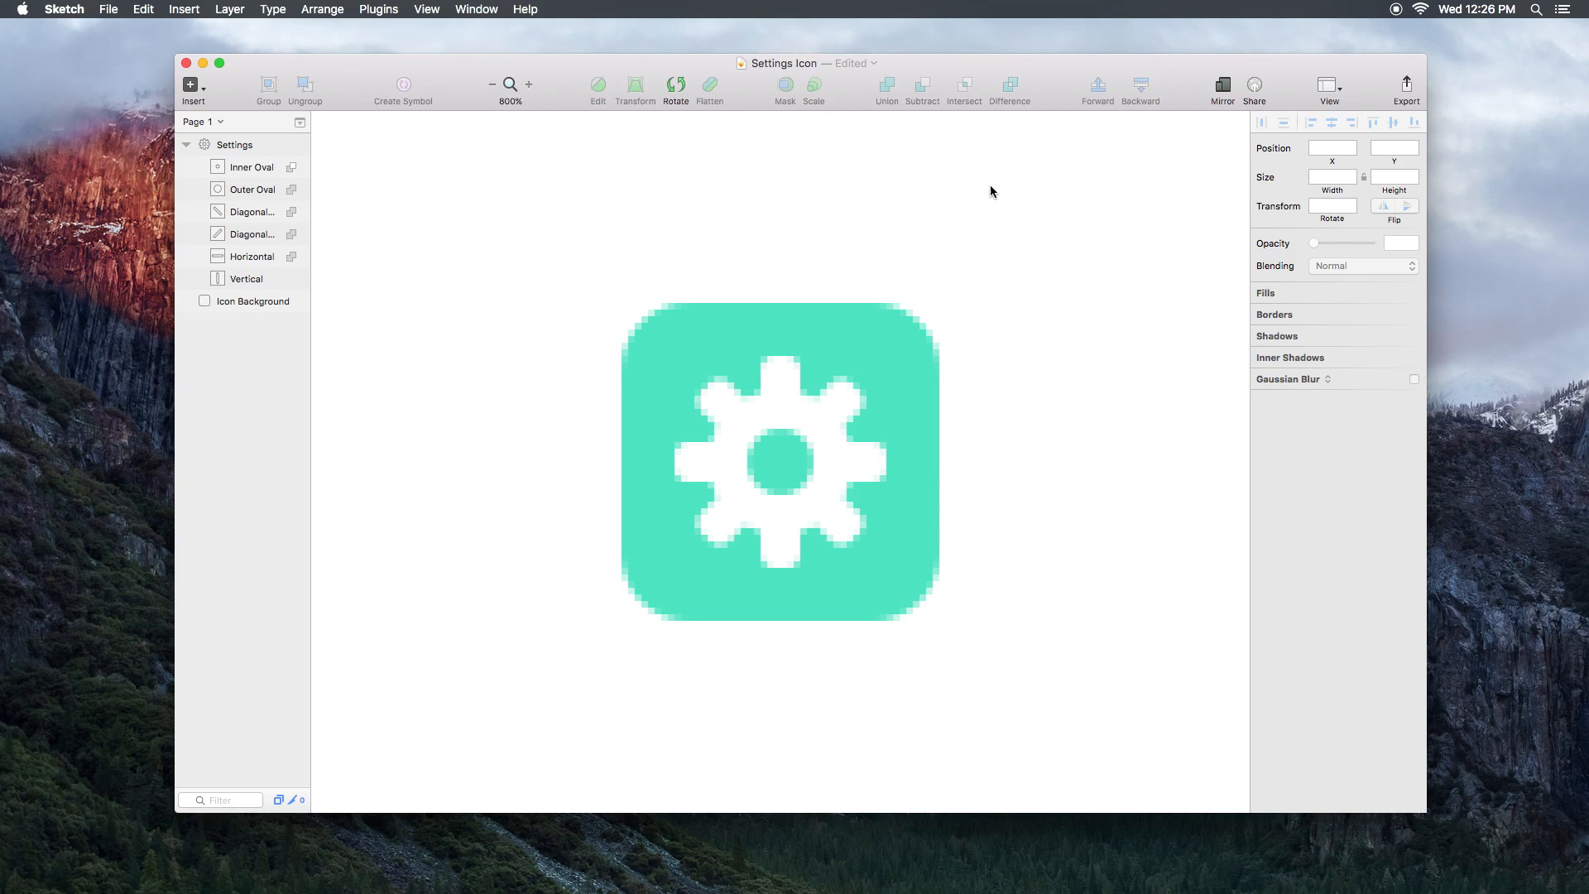
Step: Turn on View > Canvas > Show Pixels Grid to outline each pixel of the icon
left_click(427, 9)
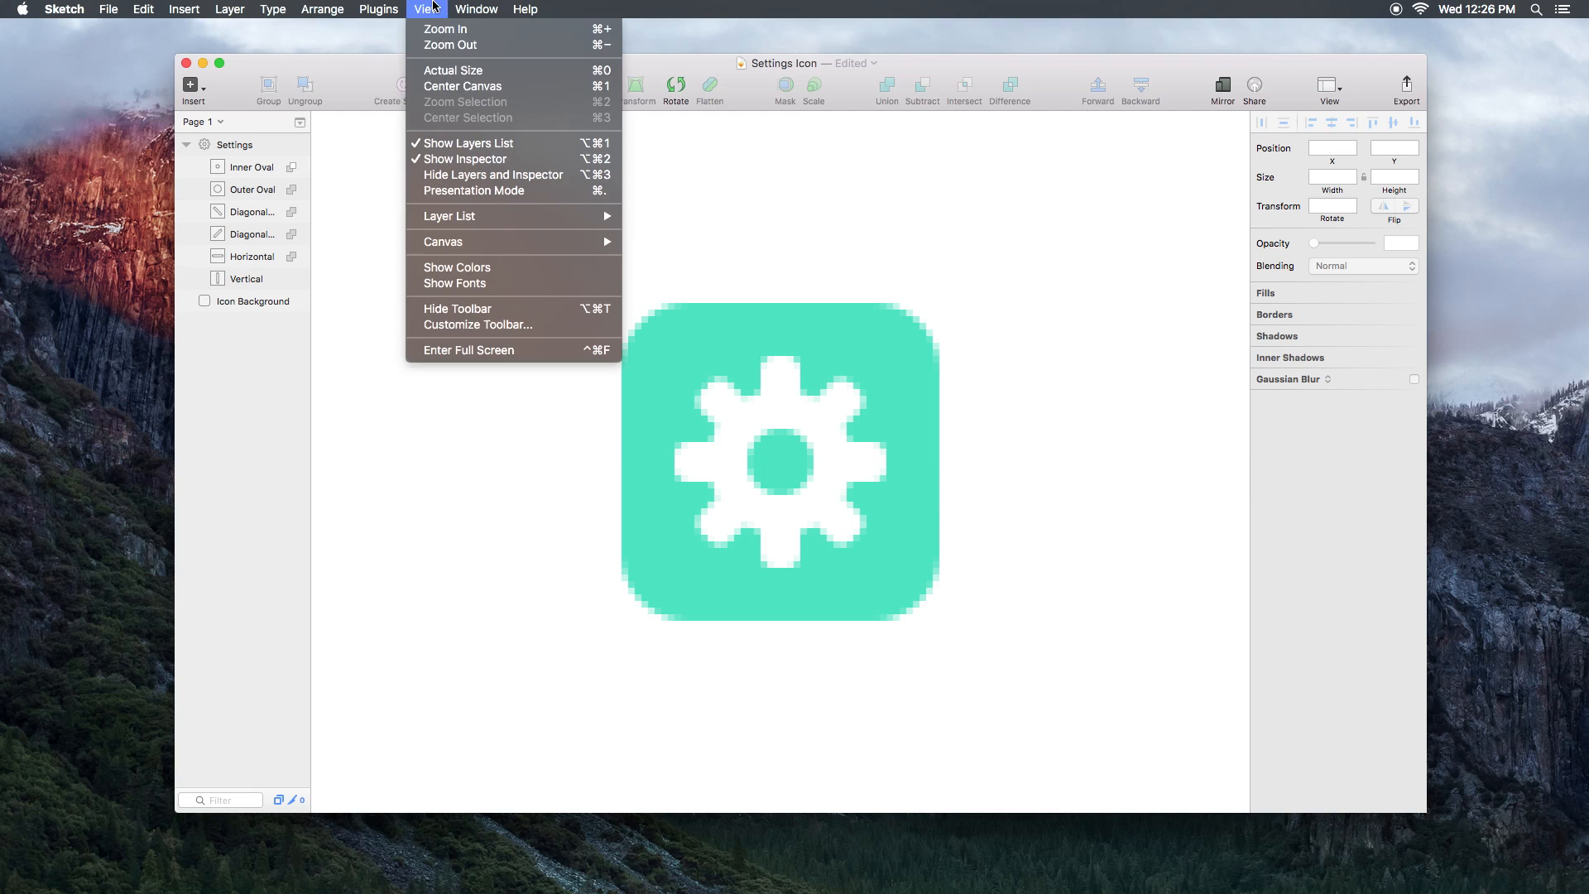
mouse_move(463, 242)
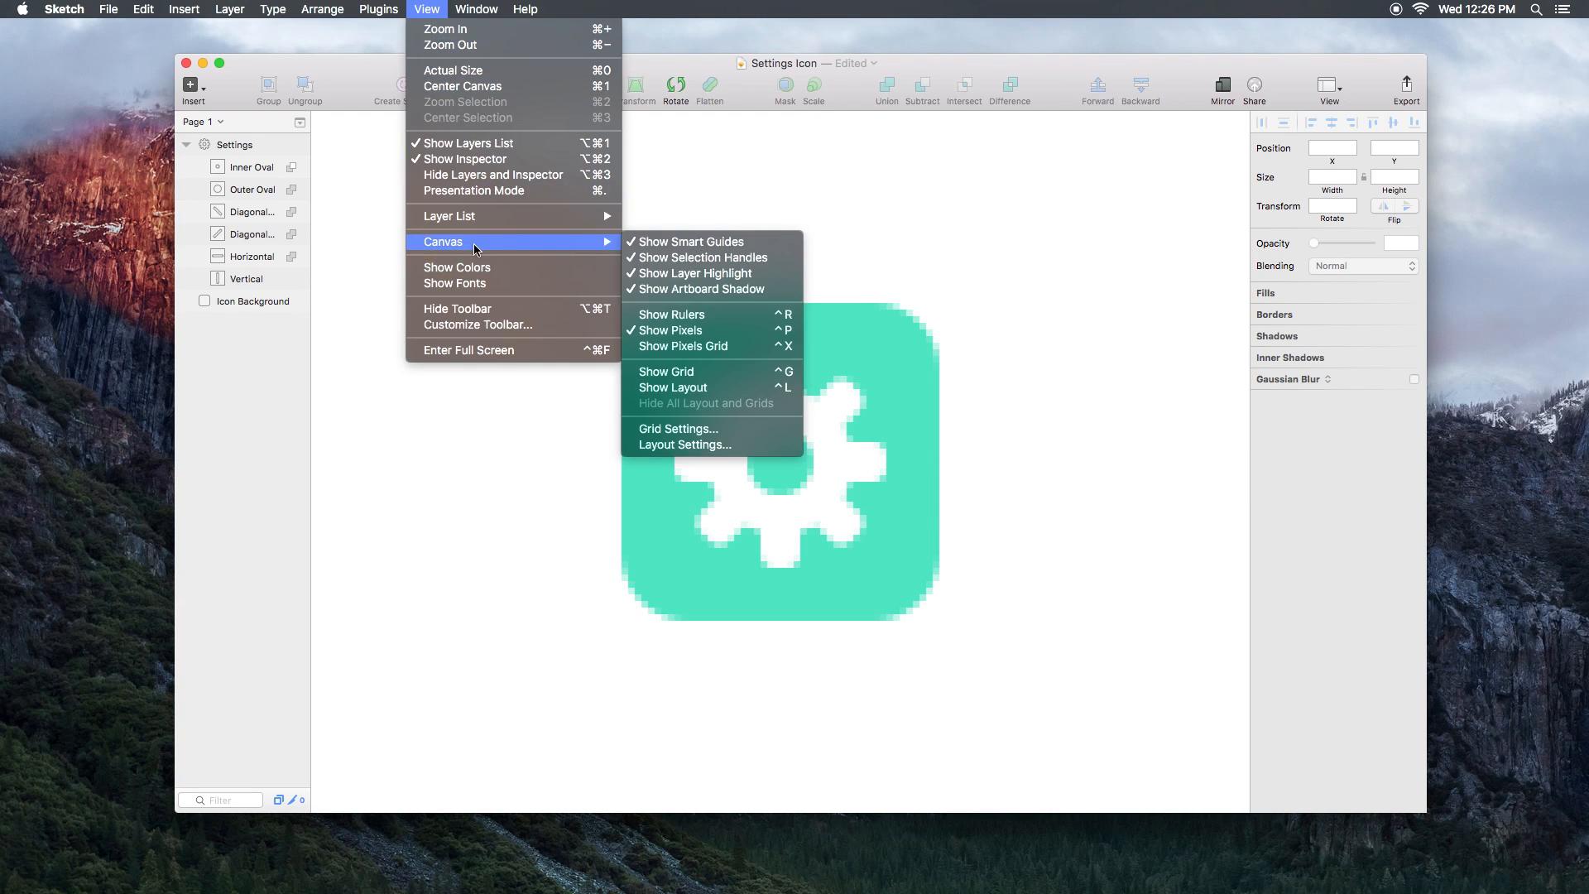
left_click(670, 347)
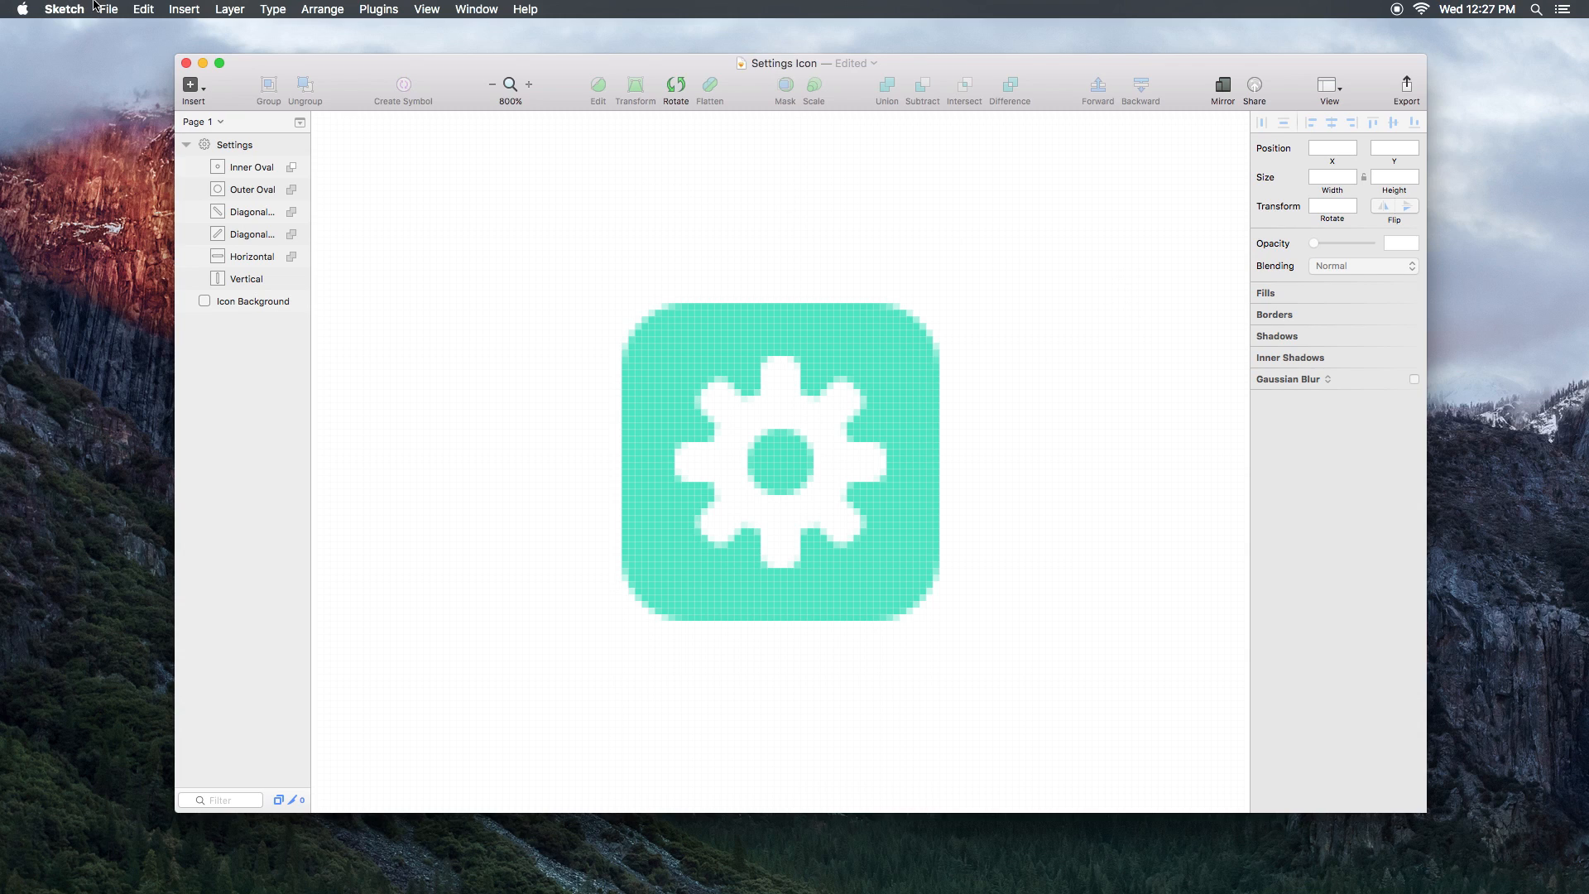
Step: In Preferences, enable Fit layers and points to pixel bounds plus pixel-fit on resize and align, then test-drag the background
left_click(63, 10)
left_click(73, 55)
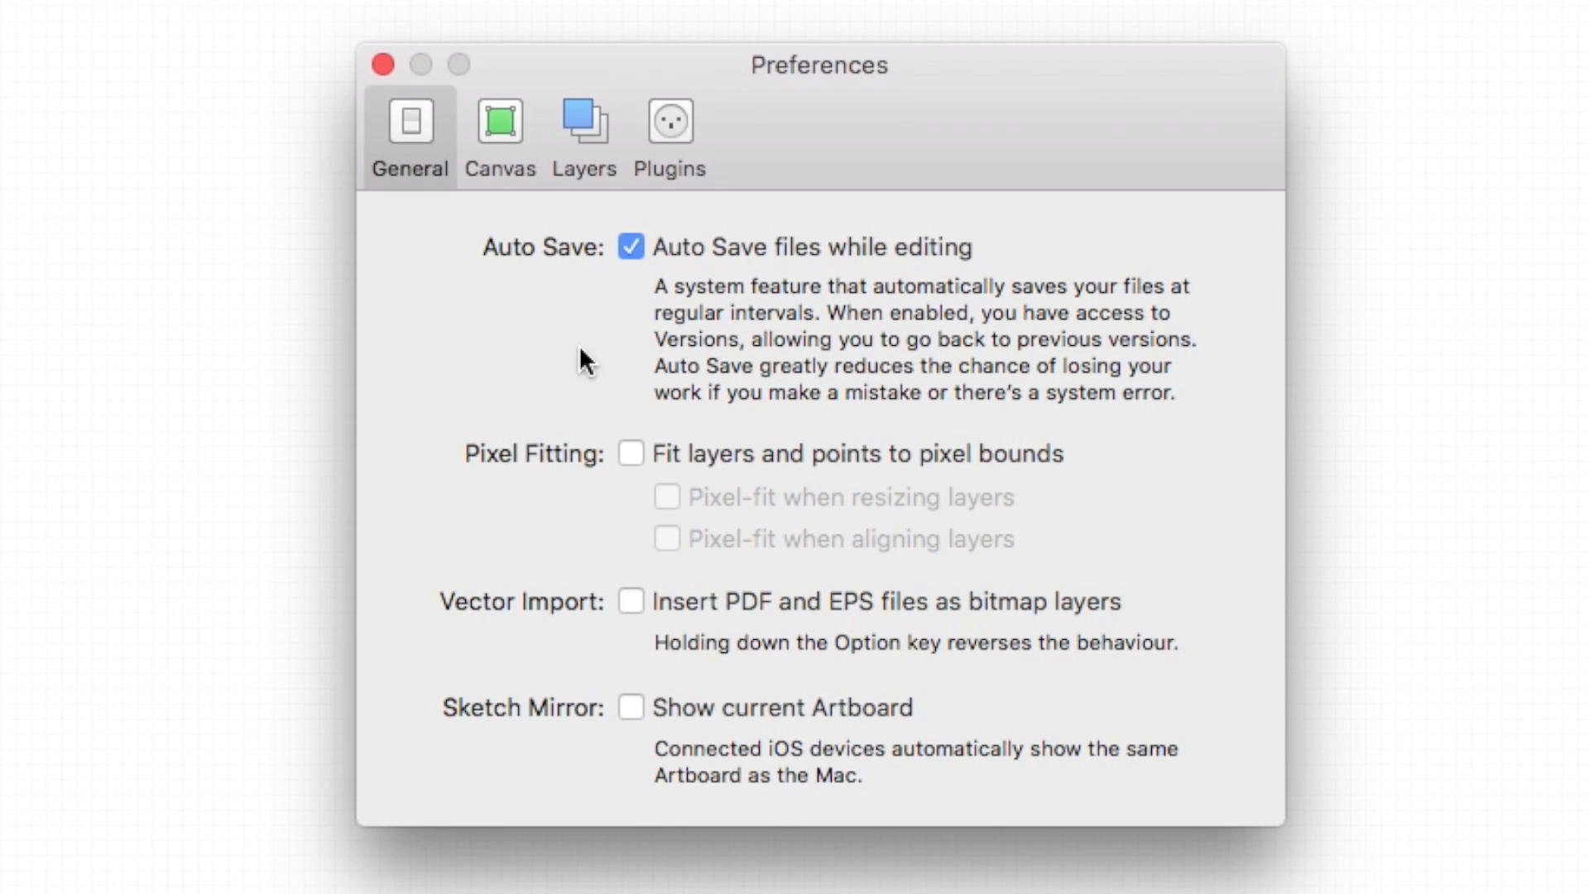
left_click(622, 455)
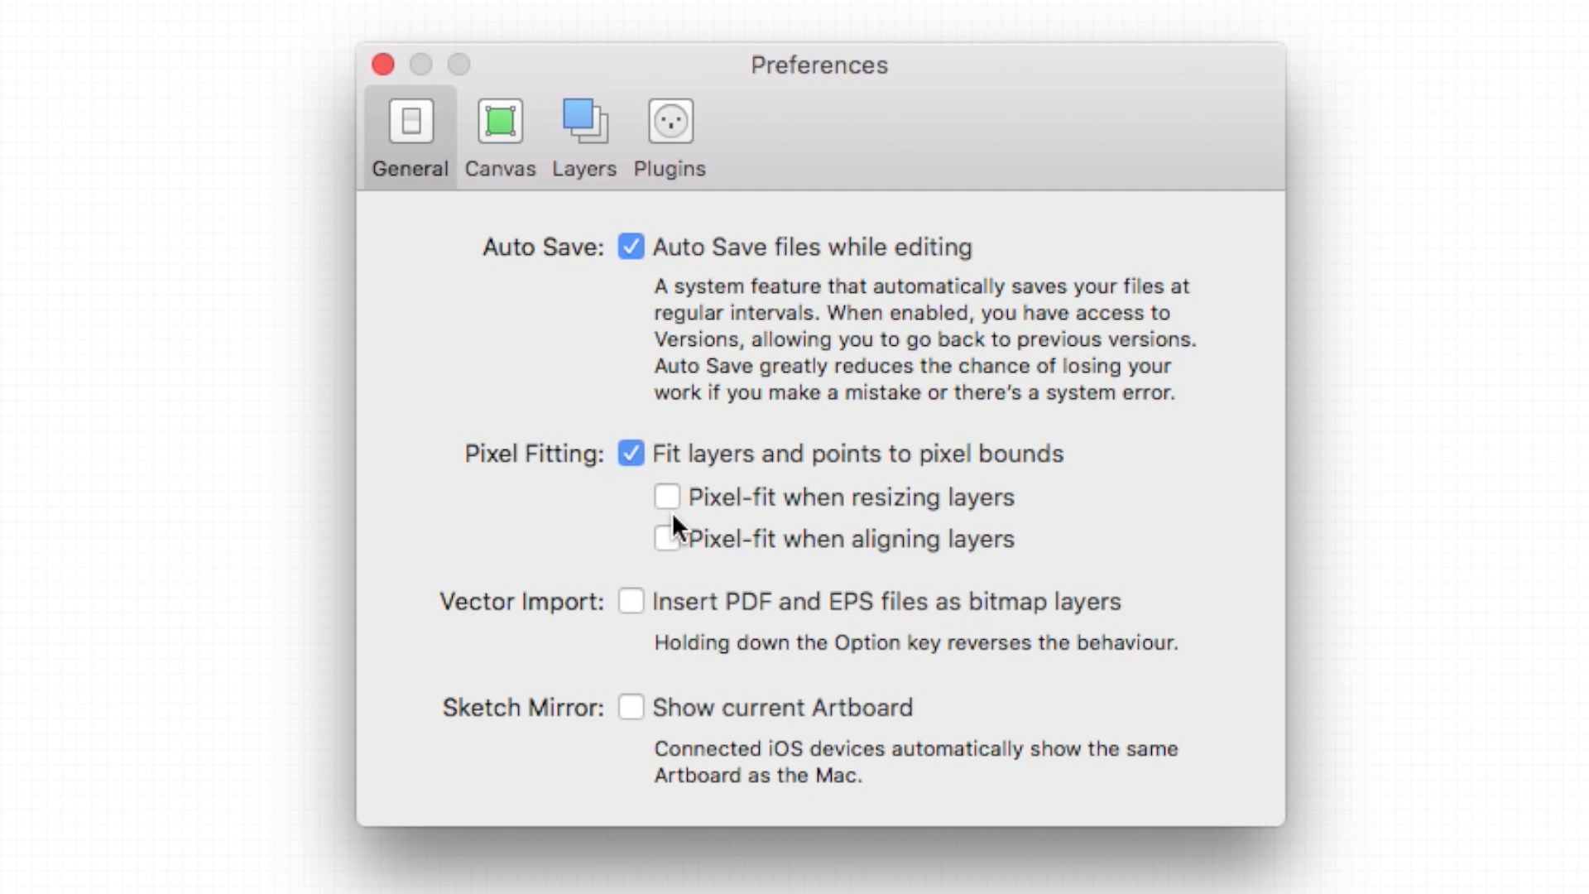
left_click(670, 500)
left_click(666, 539)
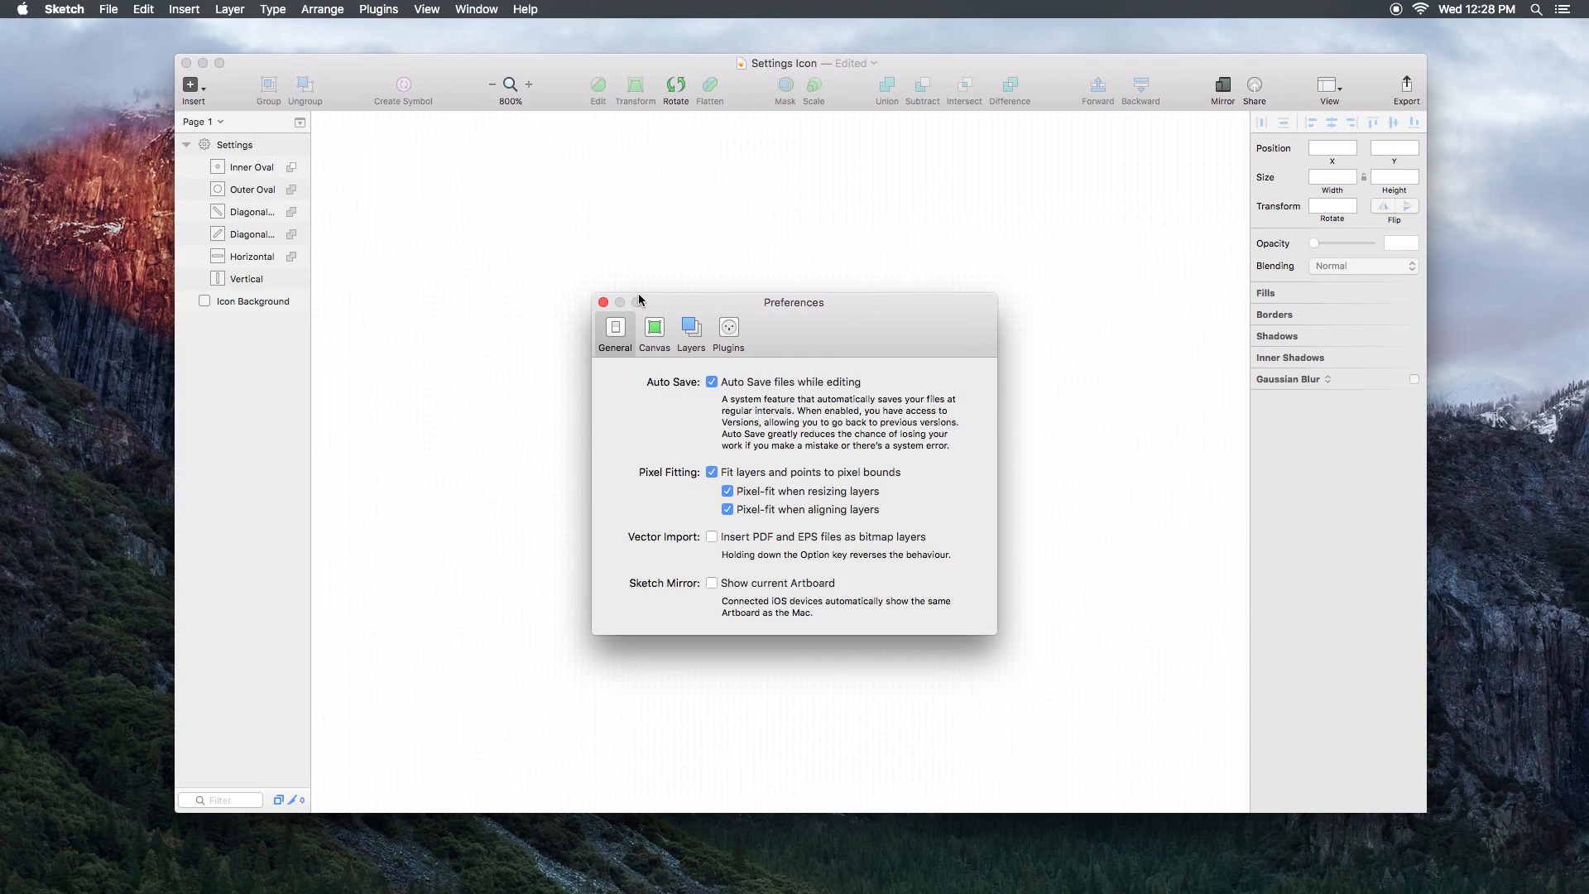
left_click(603, 303)
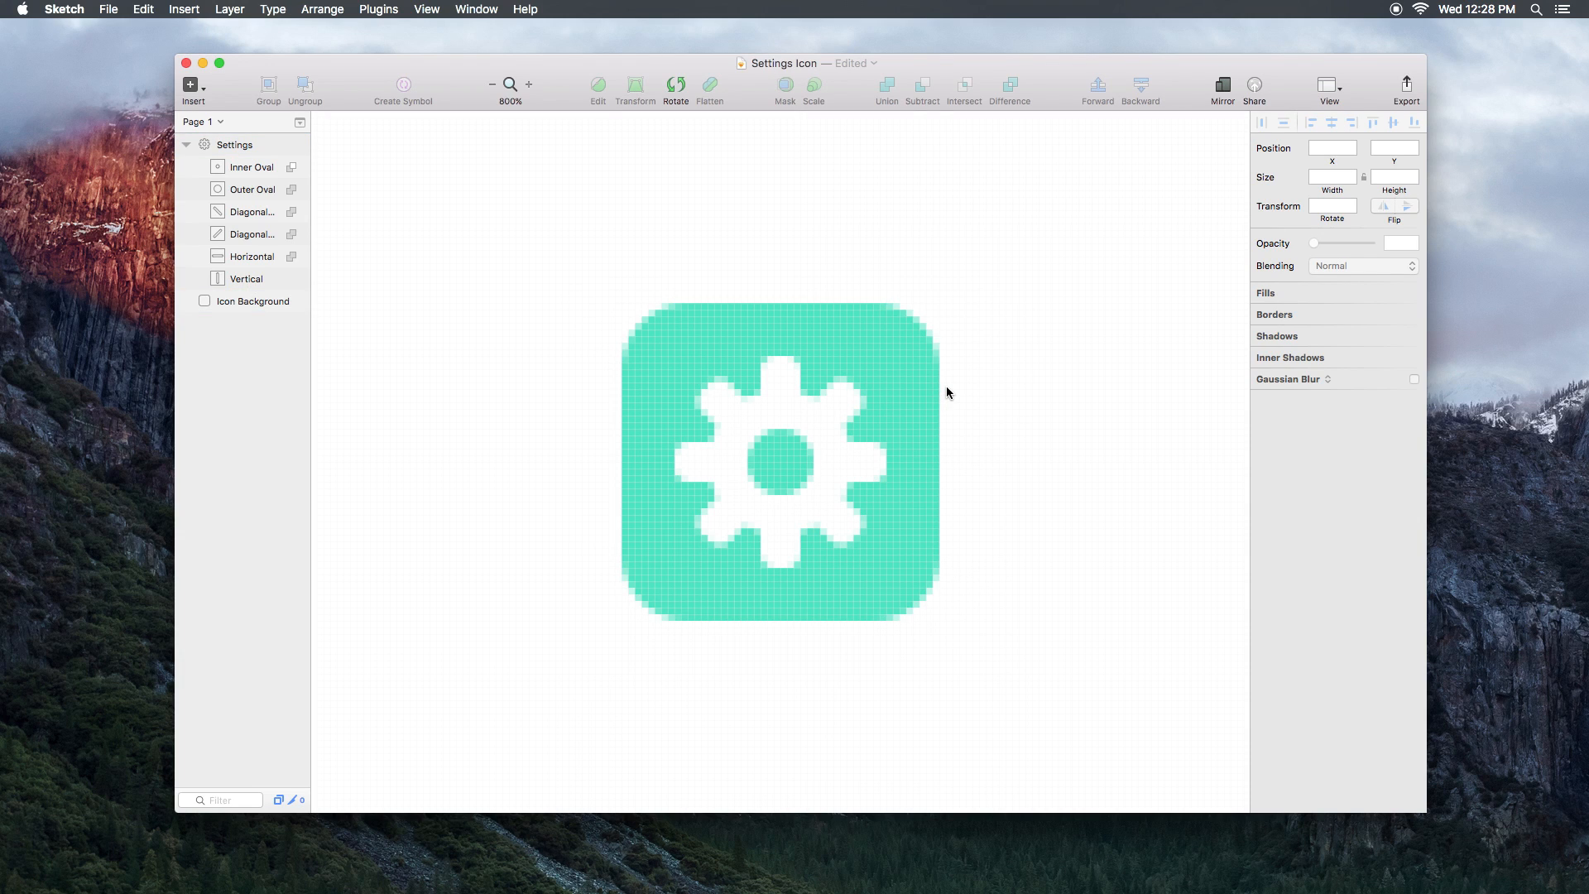
left_click_drag(927, 406, 925, 394)
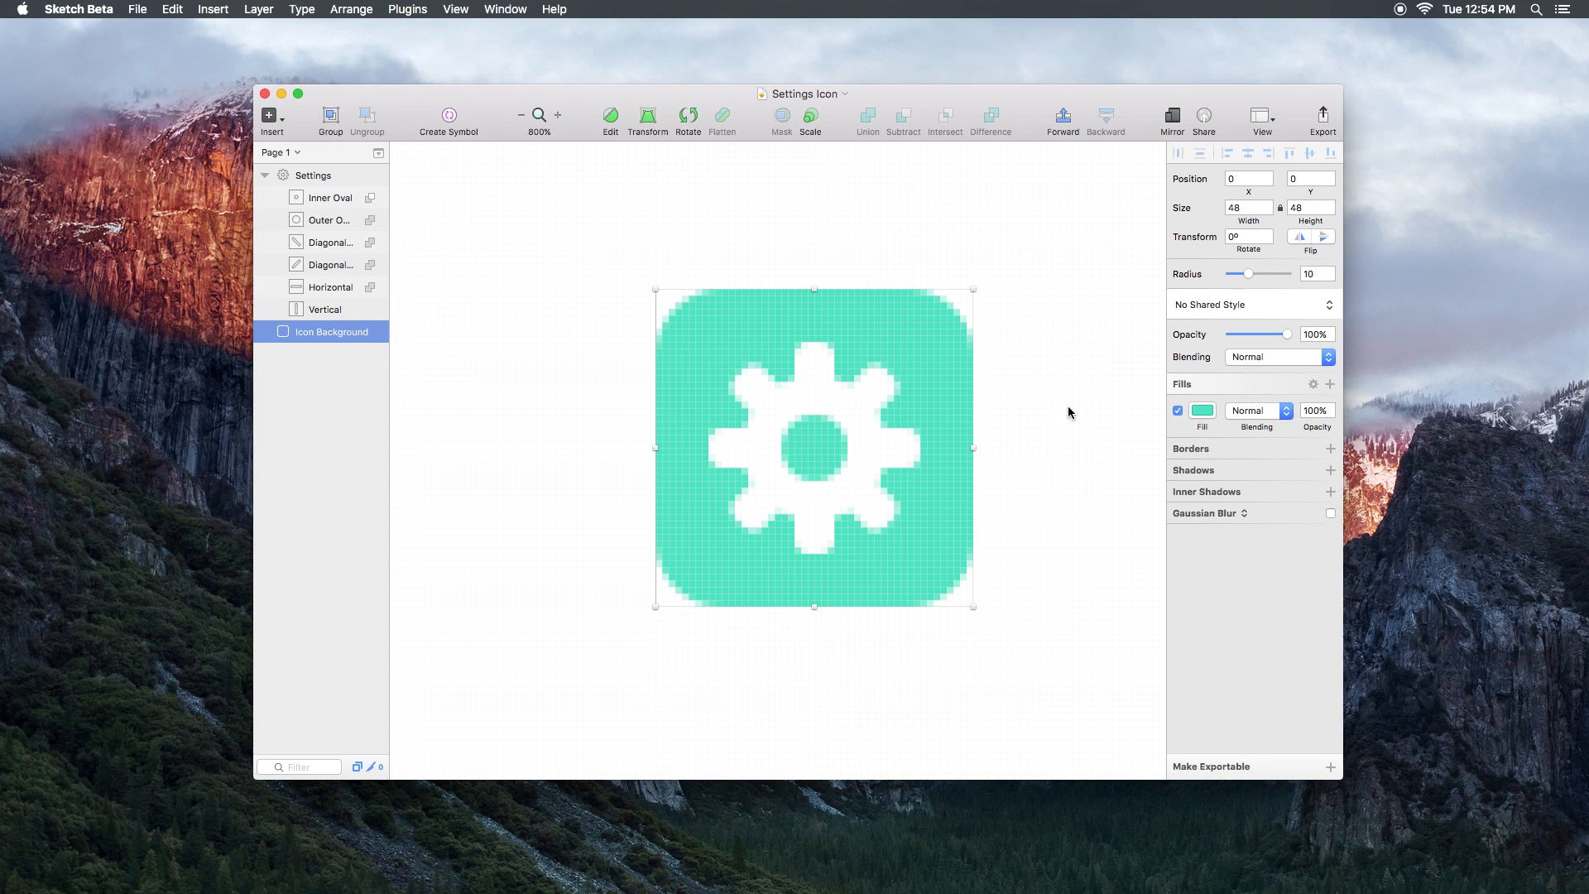
Step: In vector edit, drag the background's top-right point left along the top edge, then undo
double_click(906, 326)
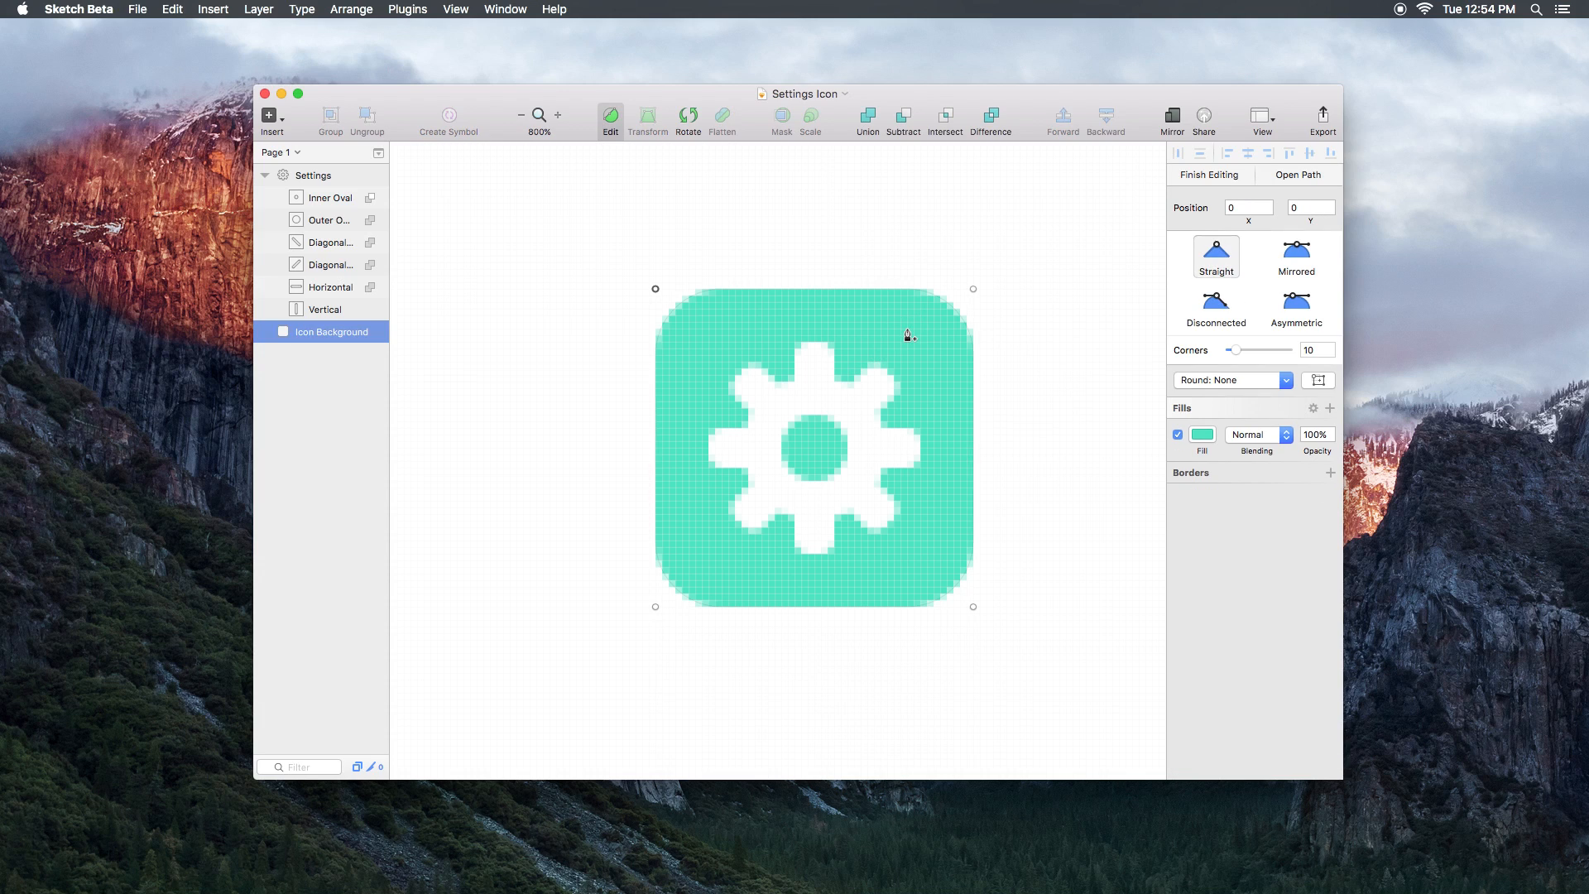
left_click(974, 290)
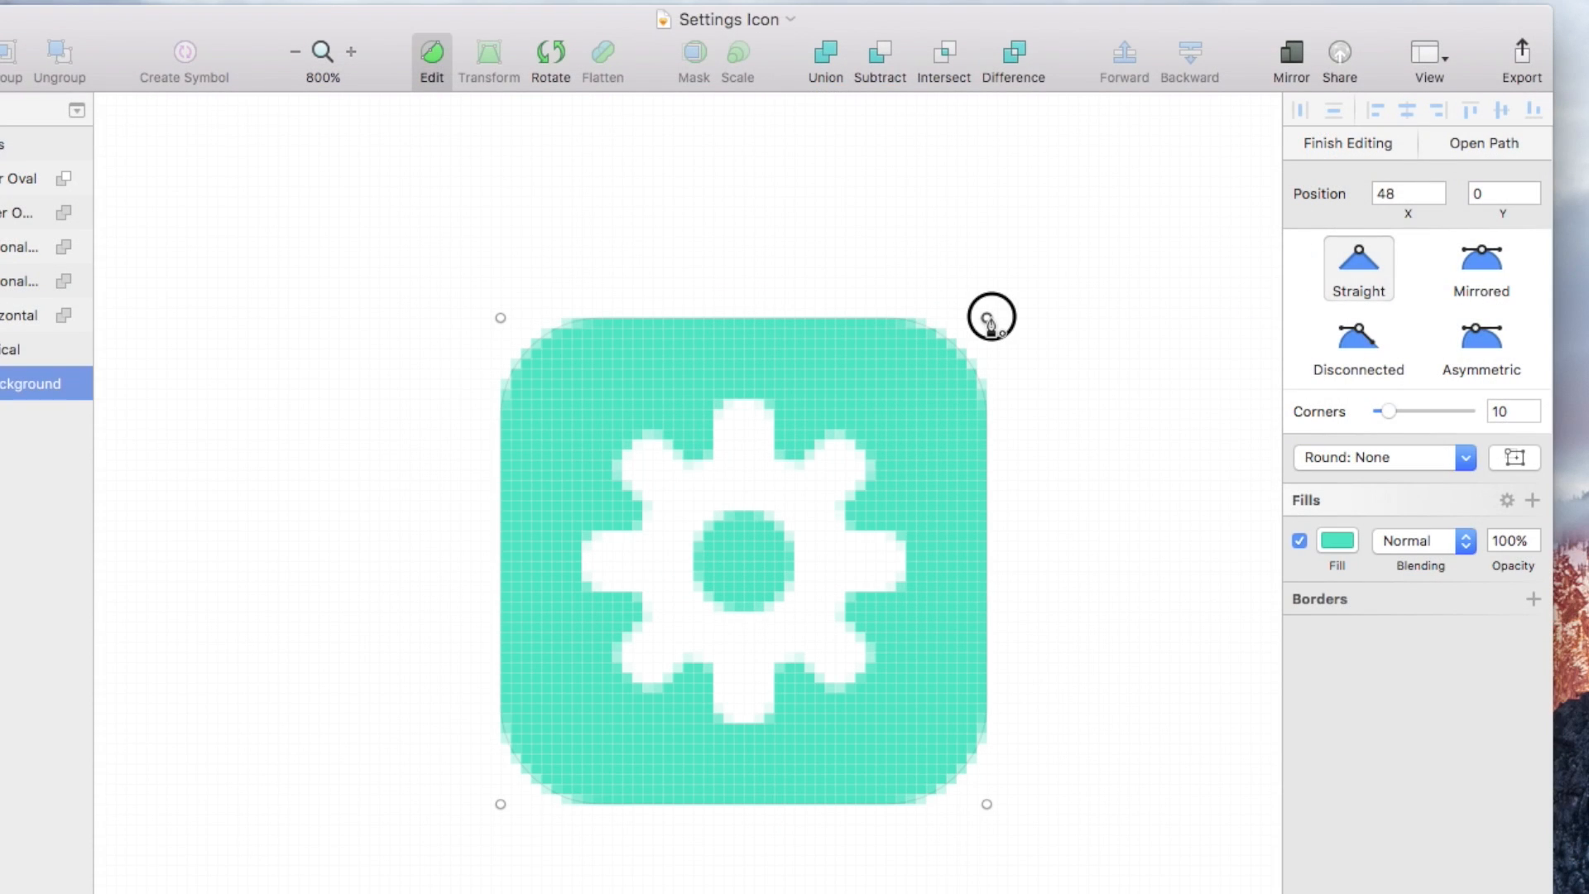
left_click_drag(987, 318, 910, 318)
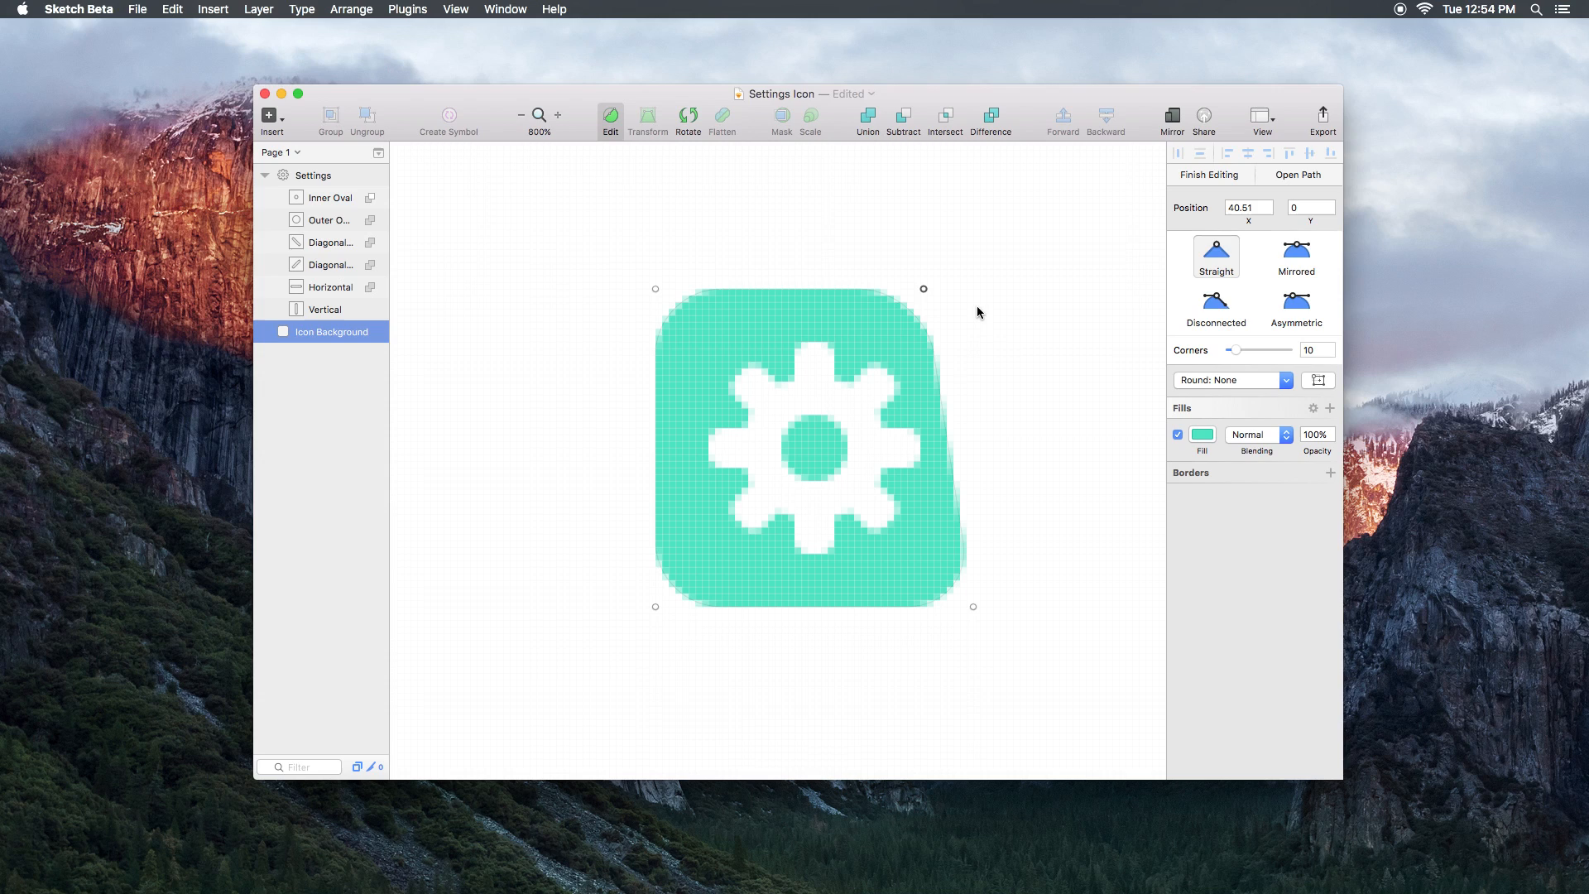
key("super+z")
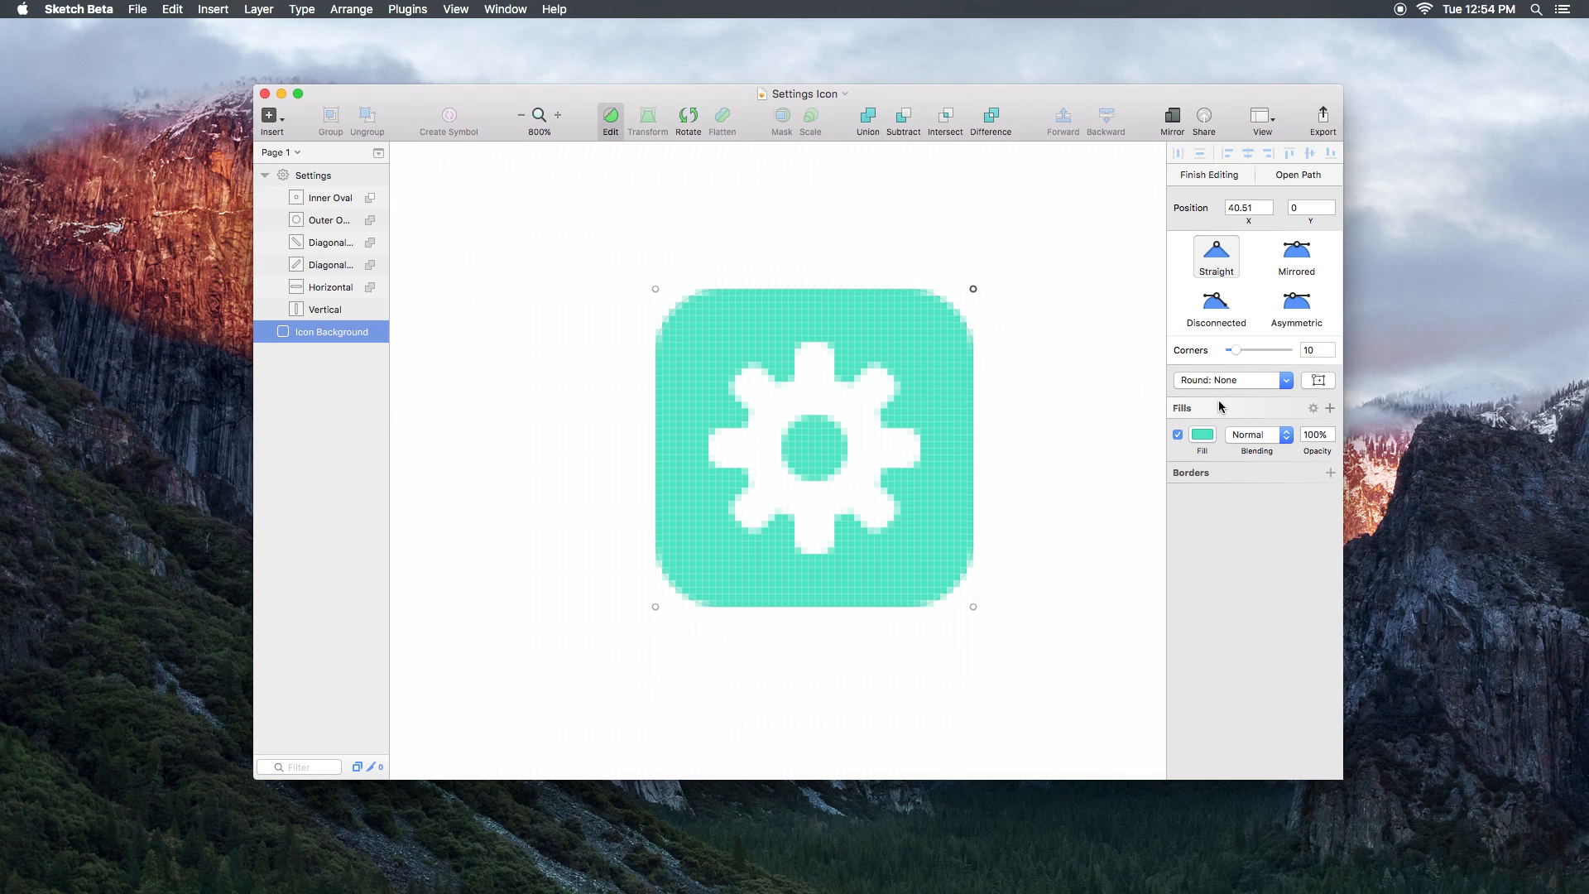
Step: Set point rounding to Round to half pixels, try moving the top-right point, and undo
left_click(1289, 382)
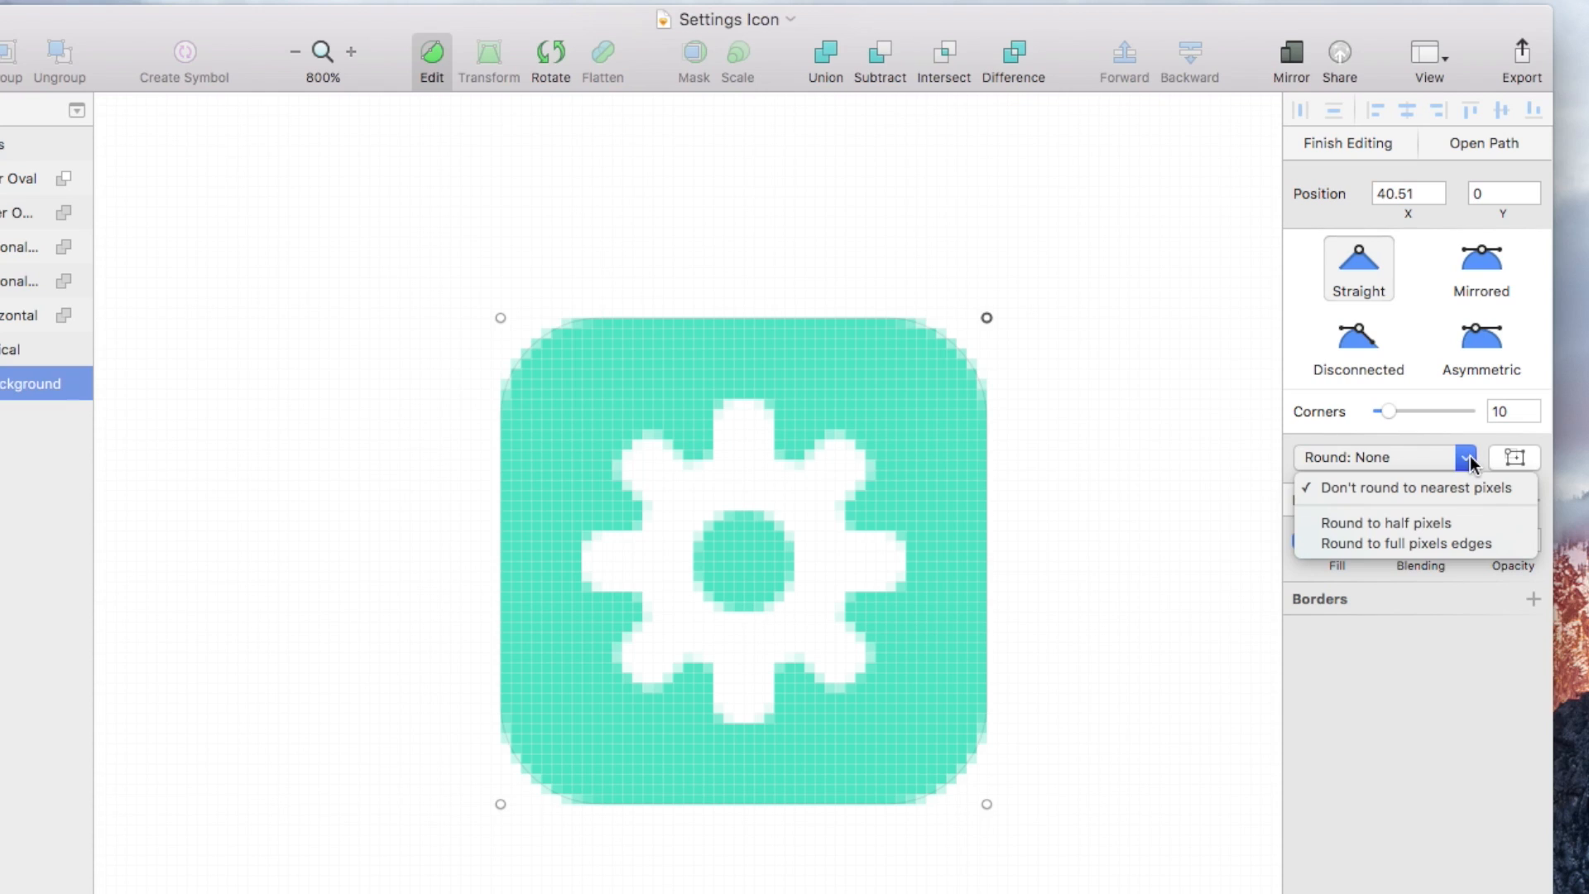
left_click(1463, 524)
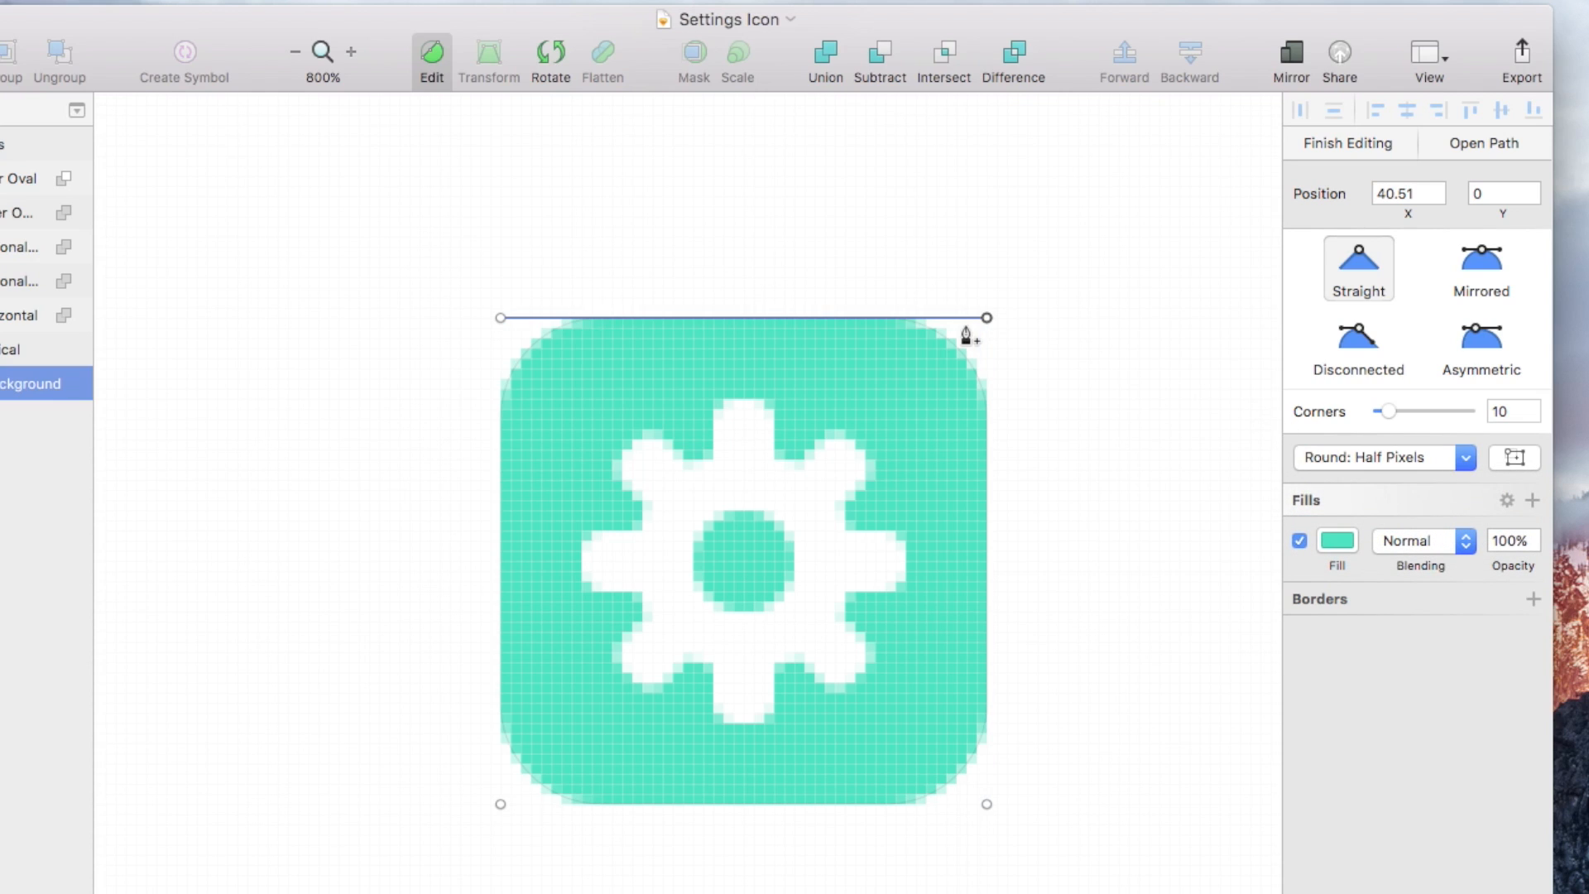
left_click_drag(987, 318, 952, 319)
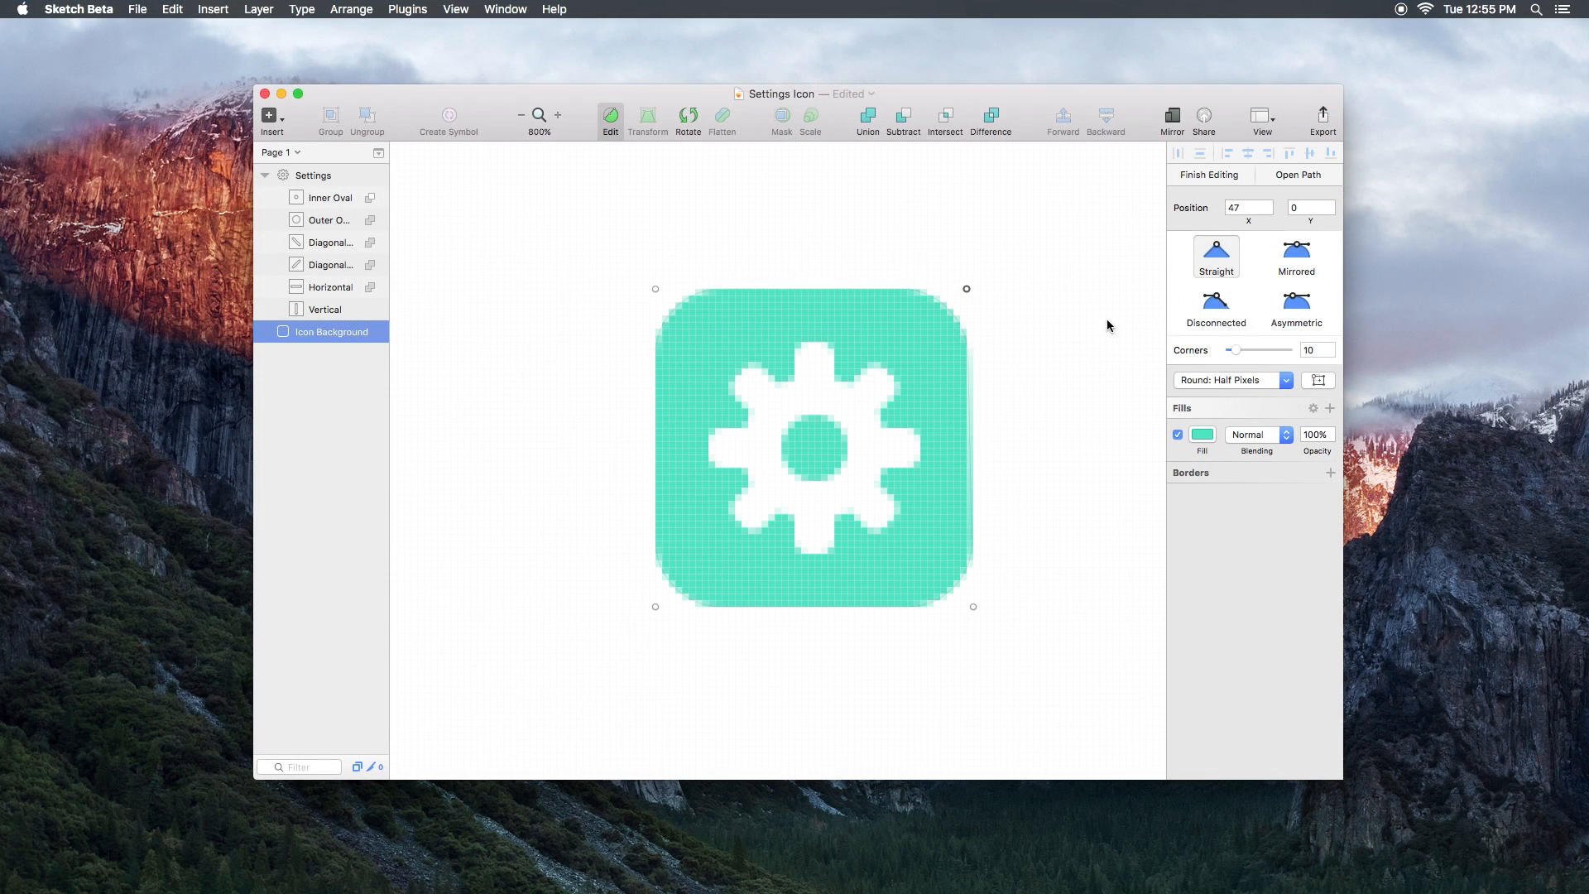
key("super+z")
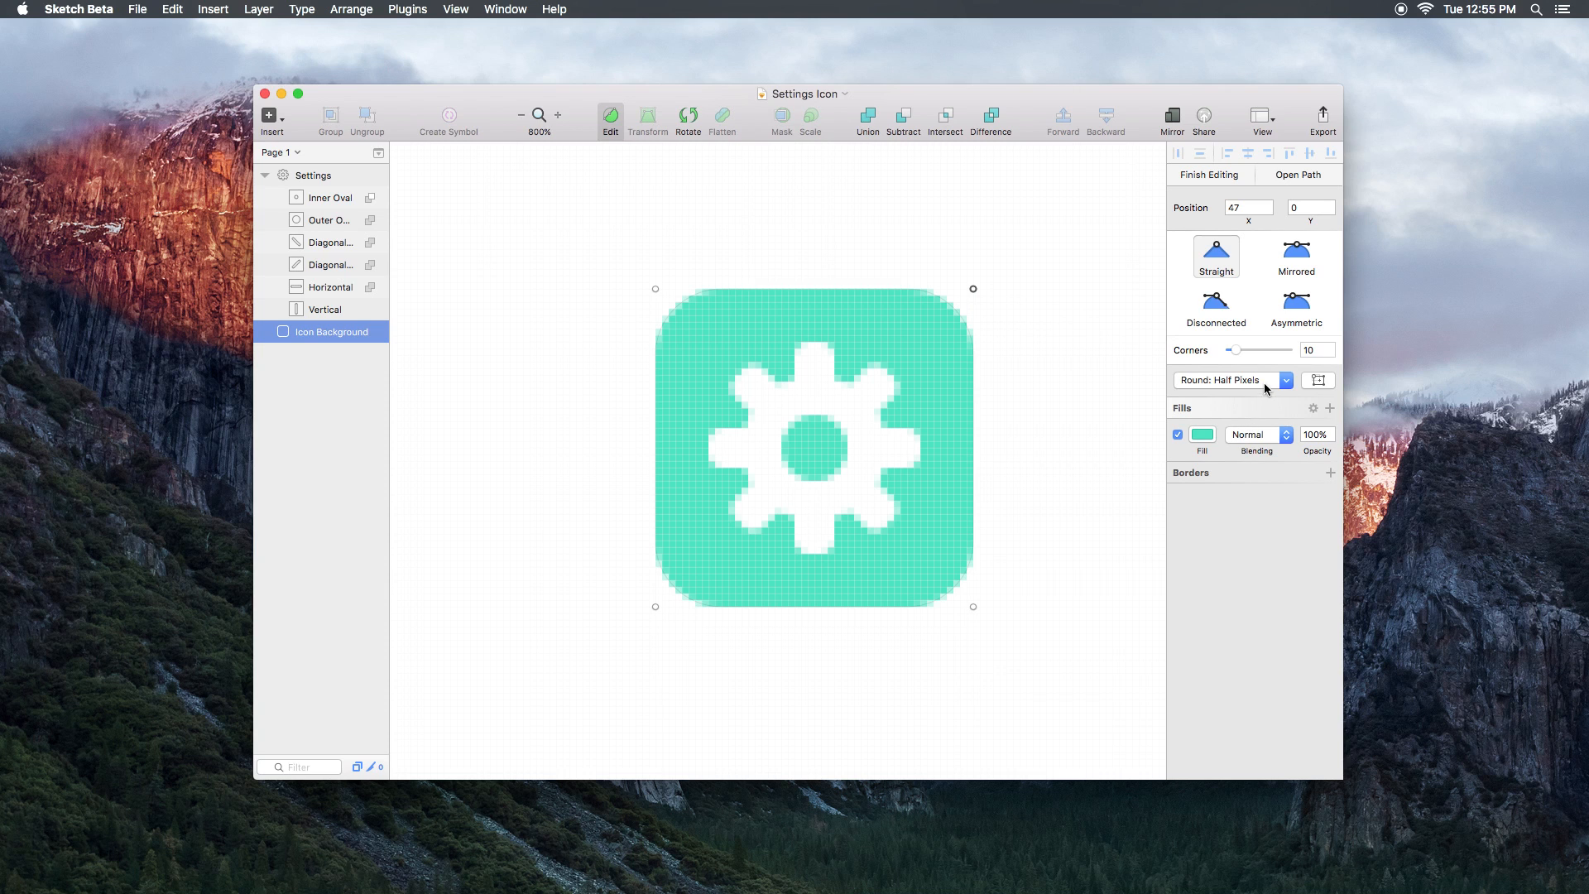
Step: Switch point rounding to Round to full pixels edges and drag the top-right point again
left_click(1265, 384)
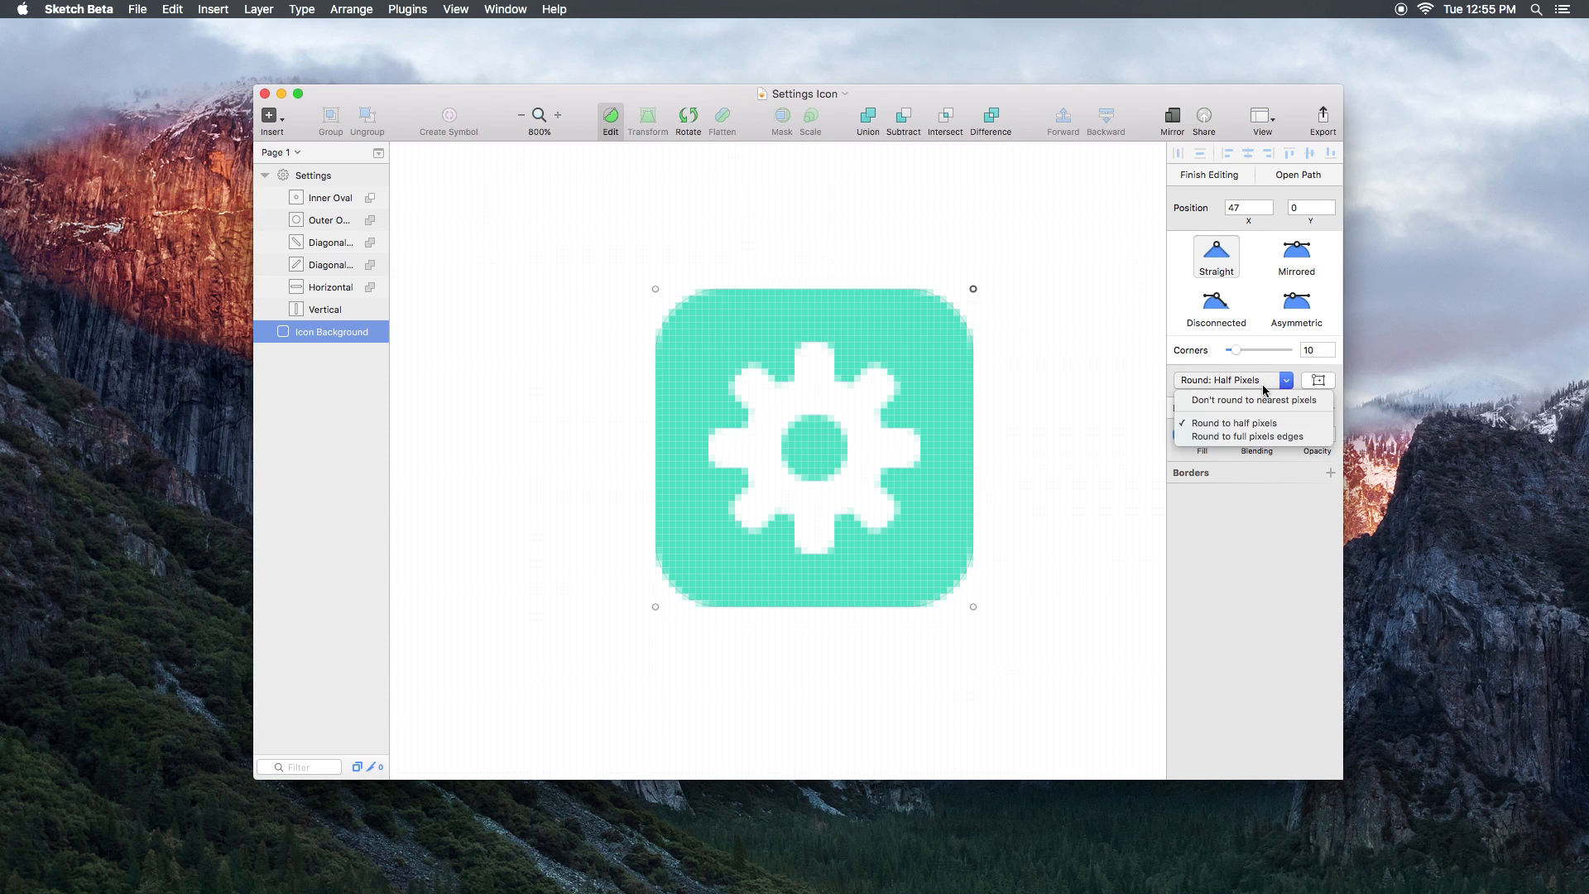
left_click(1264, 437)
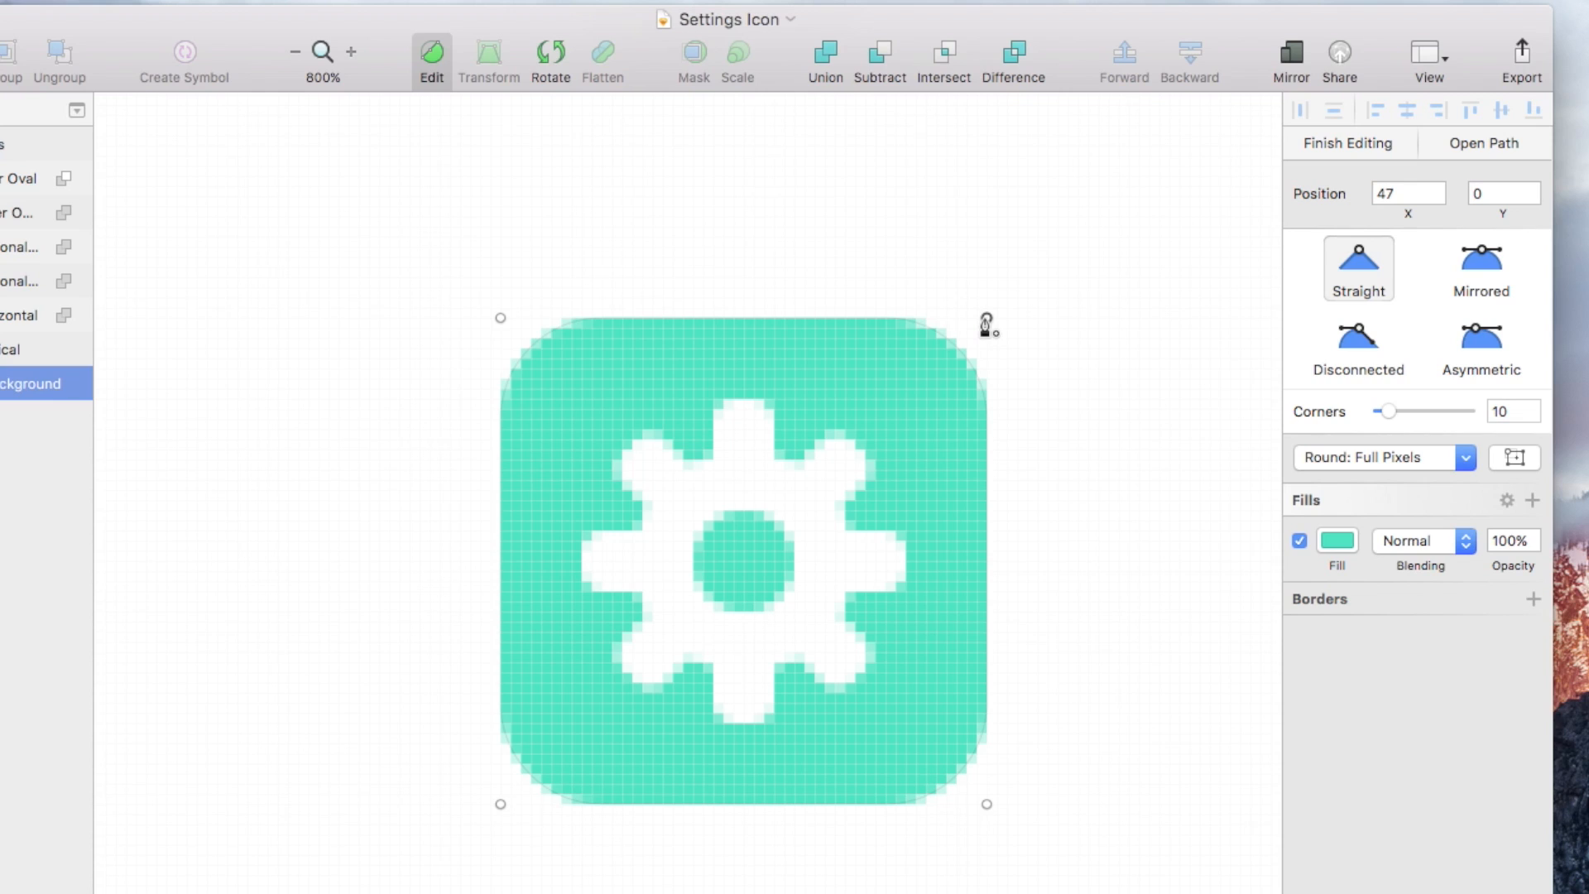
mouse_move(987, 319)
left_mouse_down()
mouse_move(907, 317)
mouse_move(989, 317)
left_mouse_up()
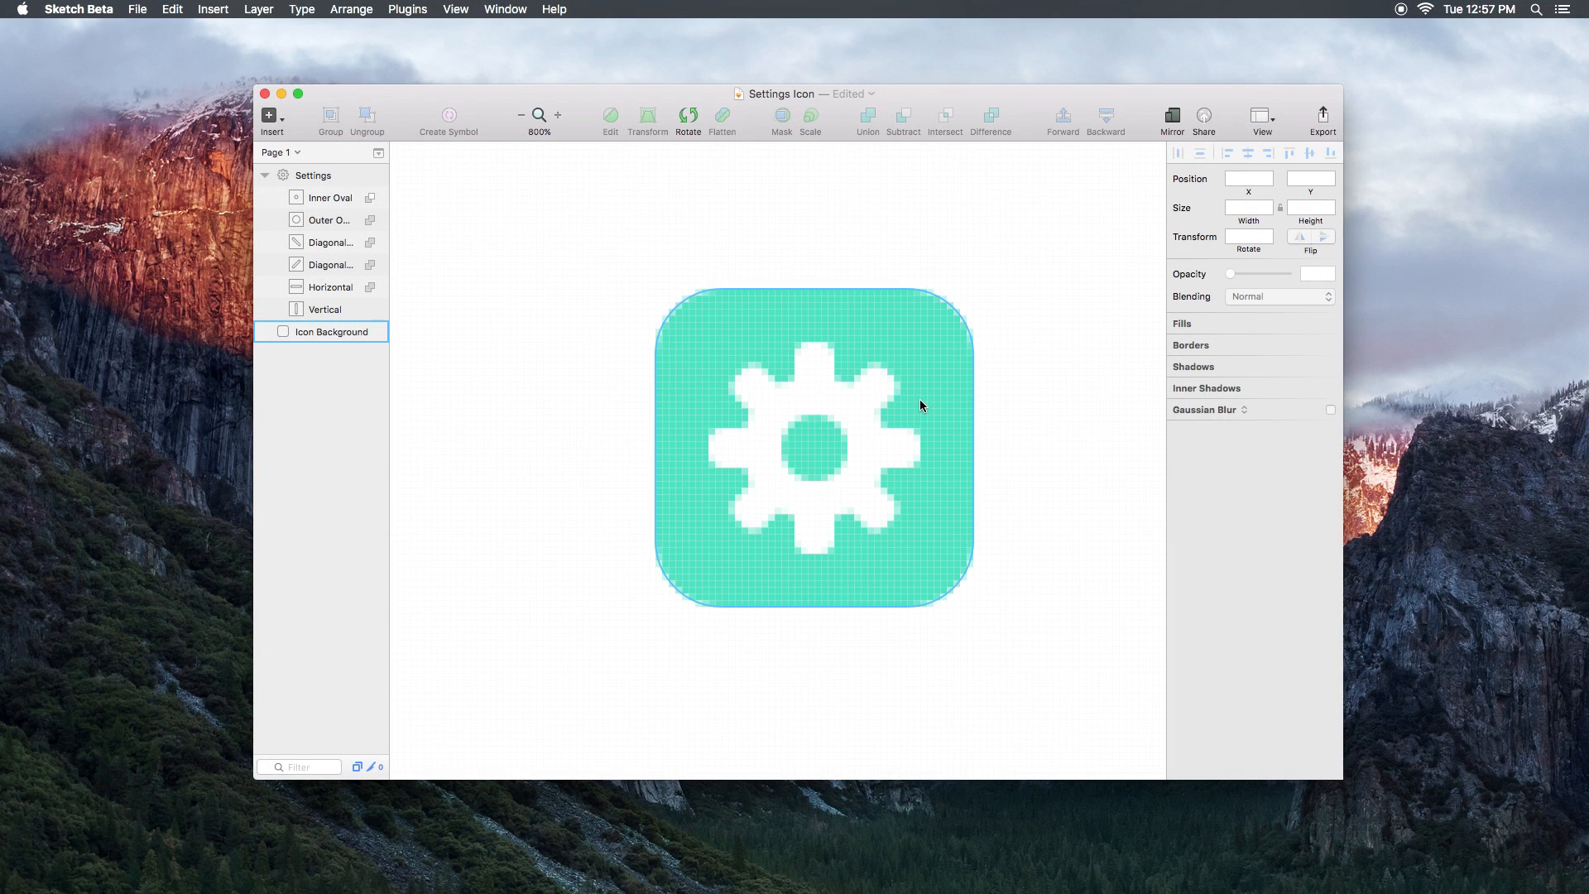
Step: Rotate the Settings gear group to 20° in the inspector
left_click(867, 420)
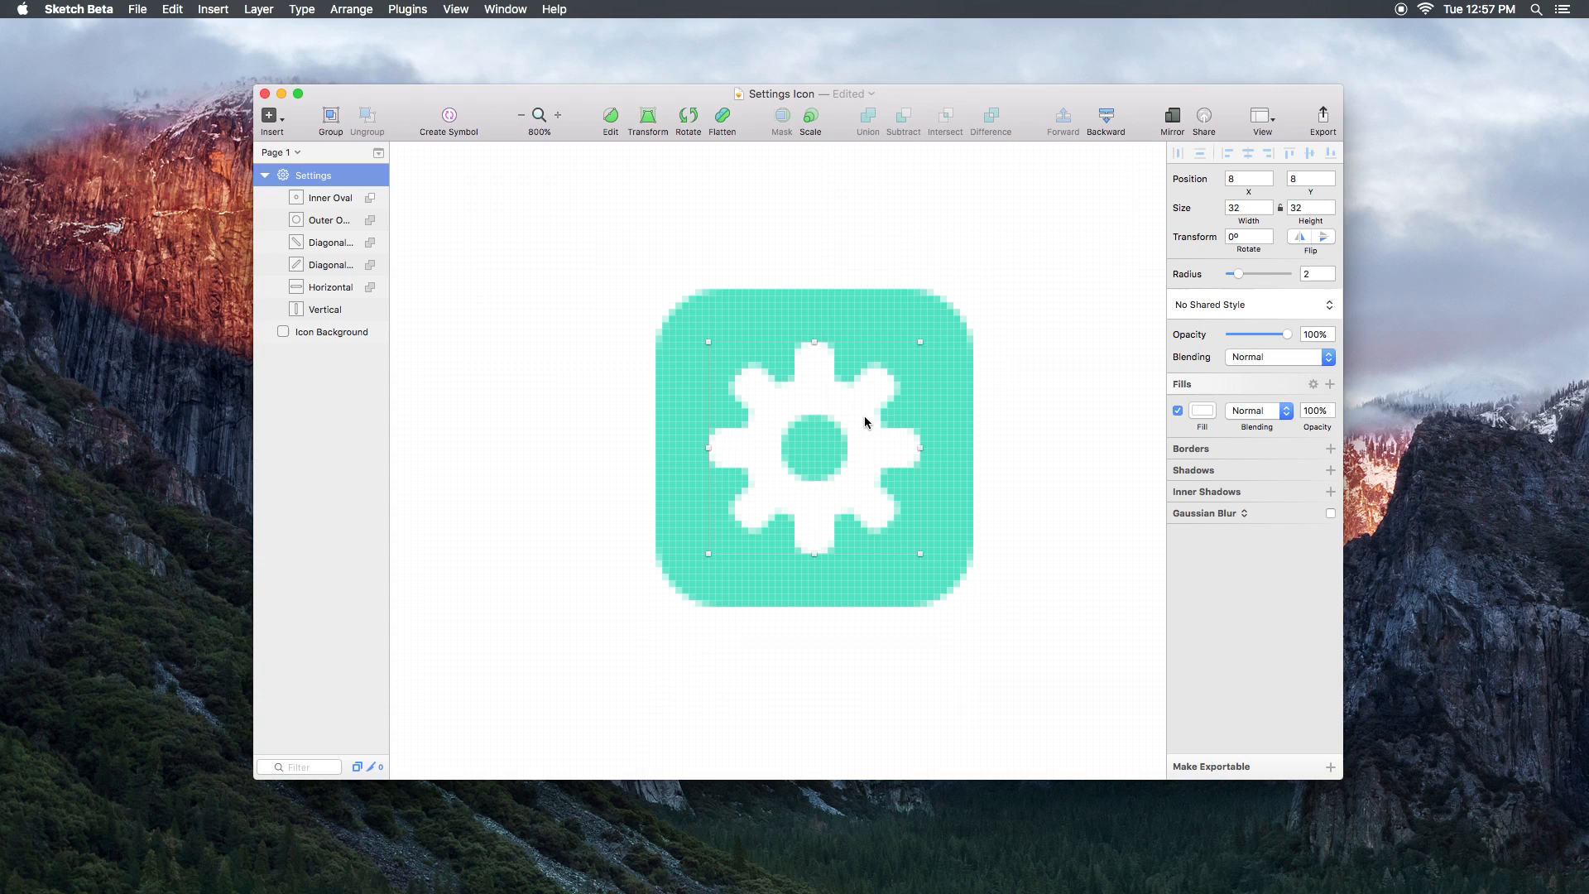
left_click(1238, 237)
type("20")
key("Return")
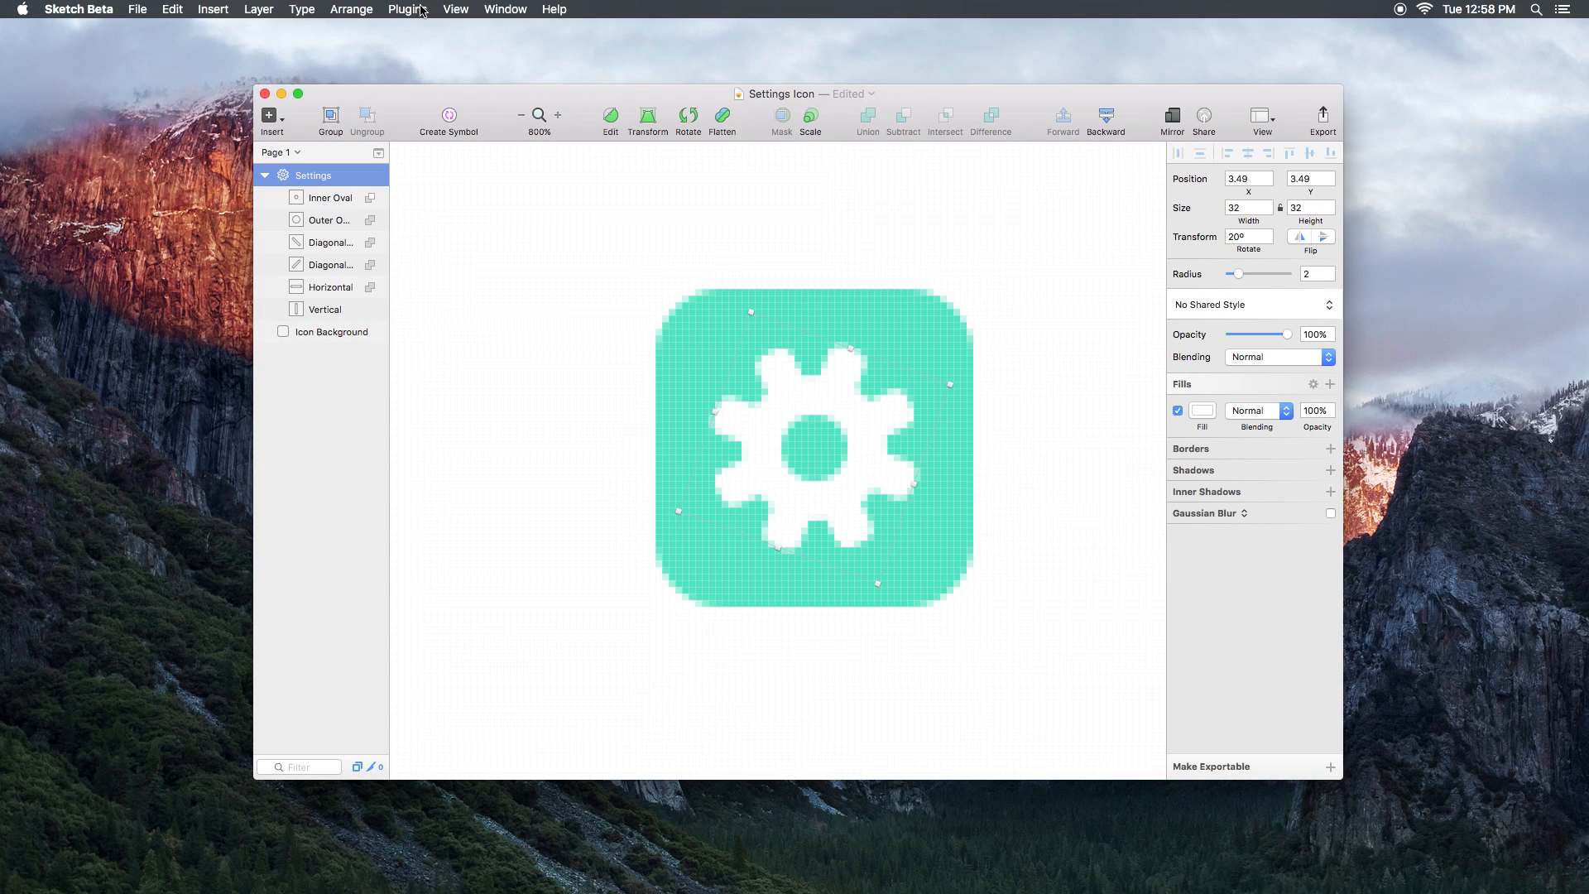
left_click(259, 13)
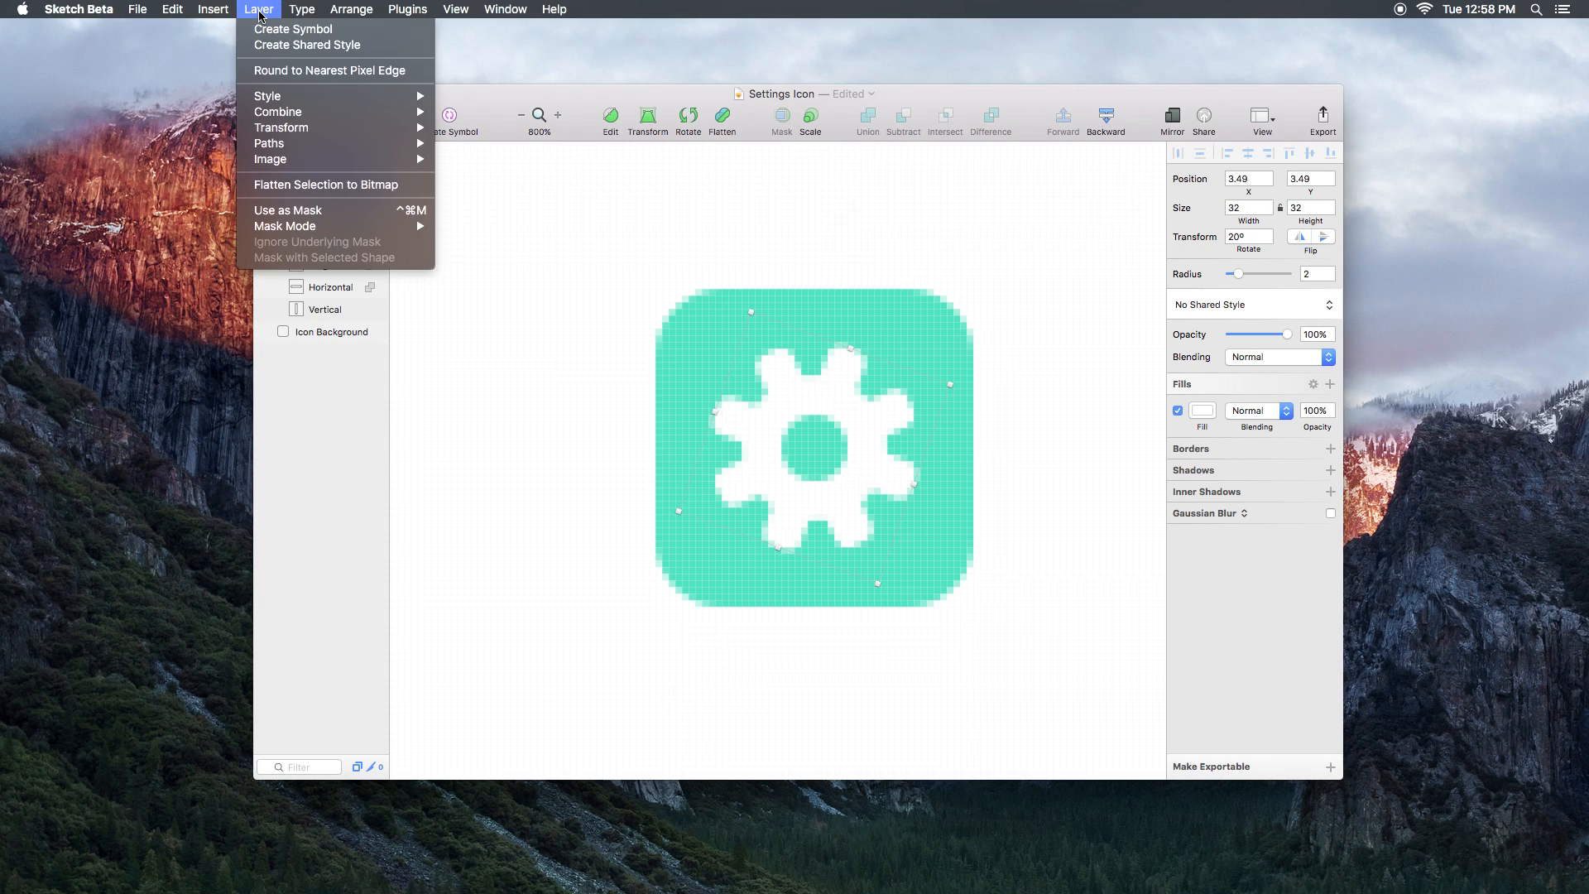
left_click(307, 71)
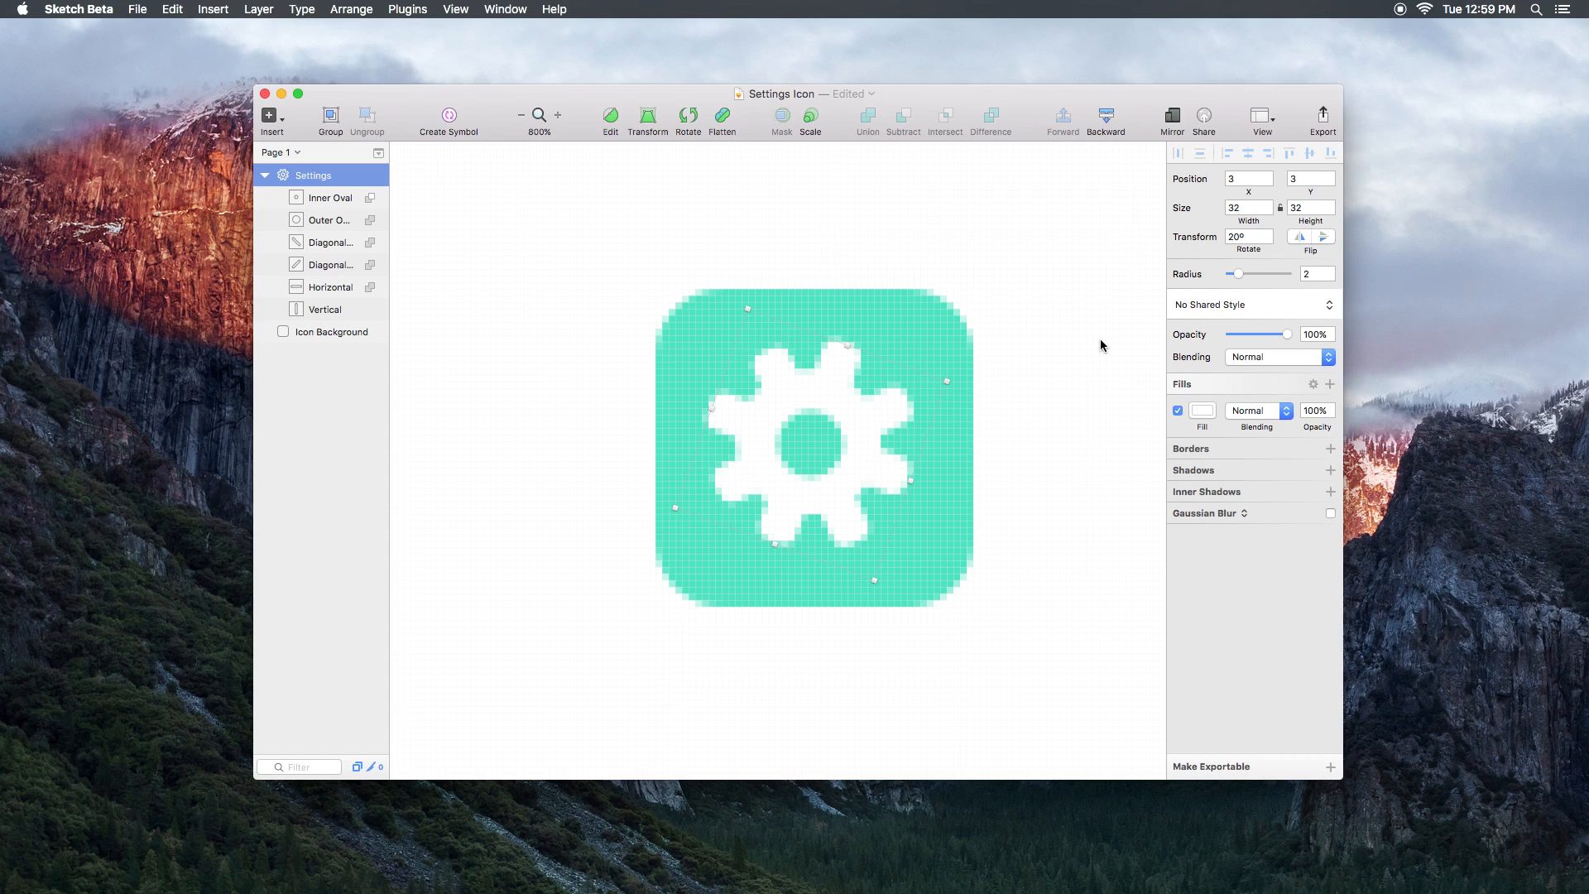
key("super+z")
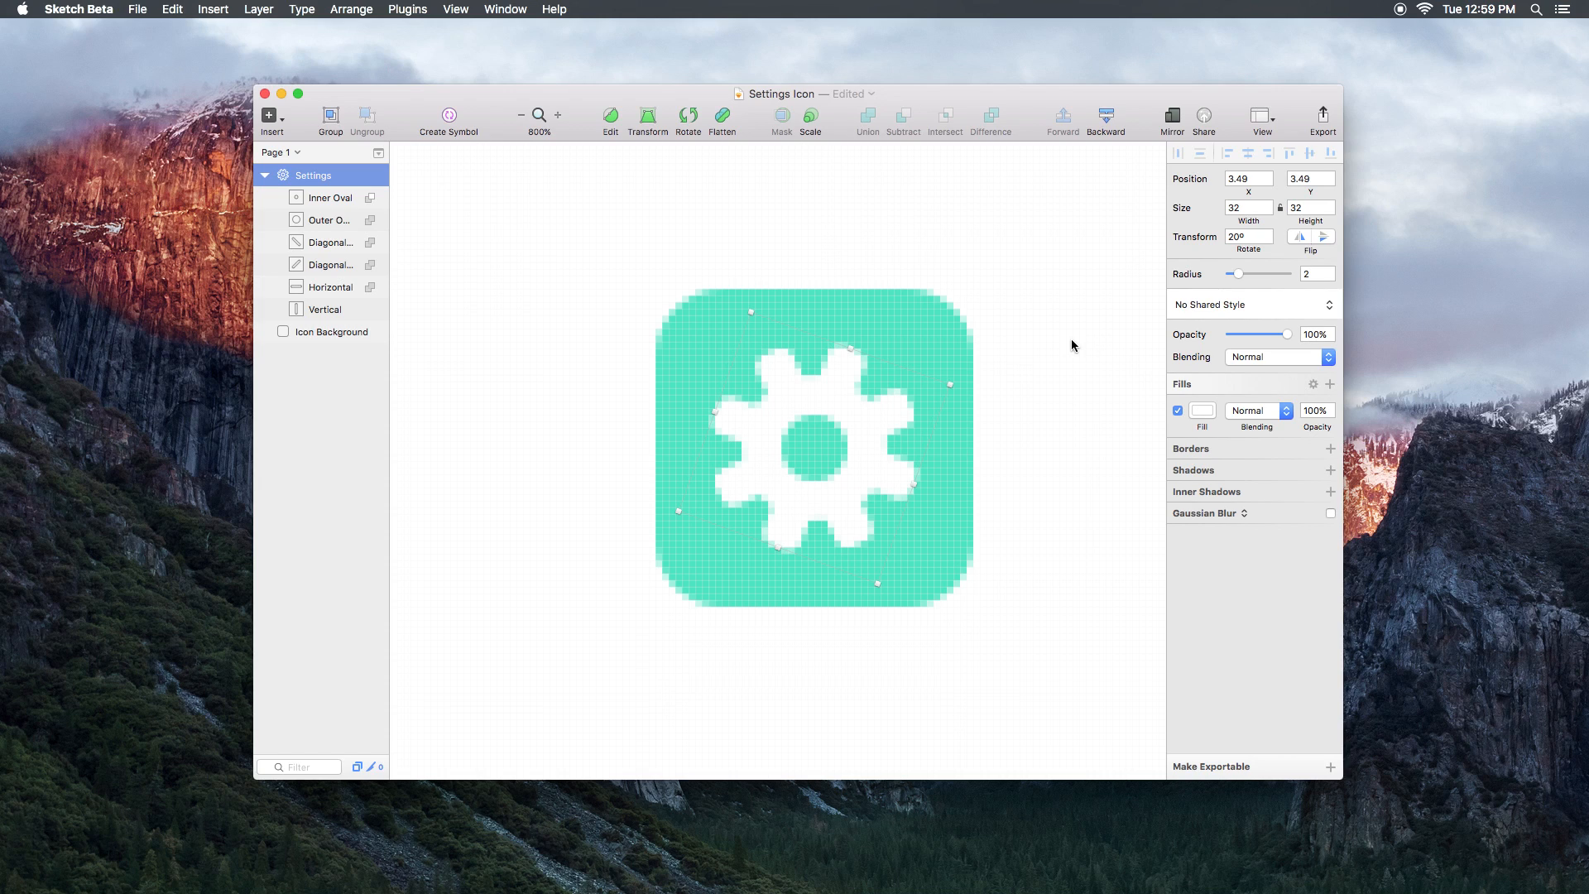